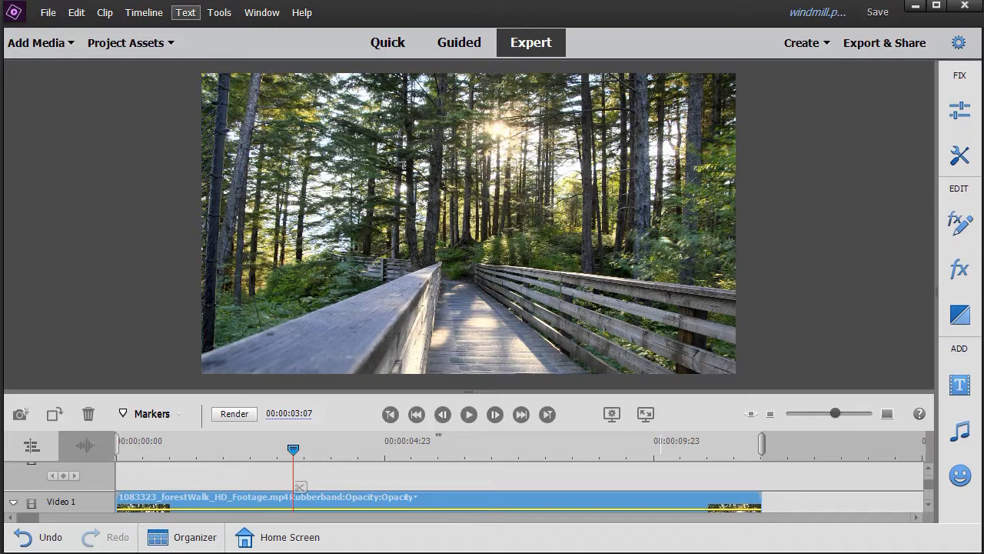
Preview the forest walk clip and move the playhead back to 00:00:01:05
{"action": "left_click", "coordinate": [469, 415]}
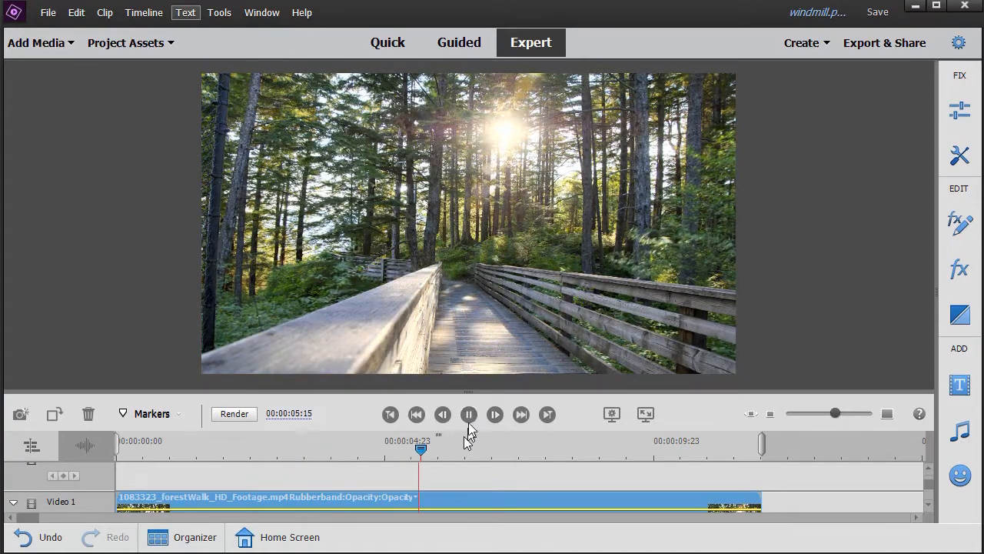
{"action": "left_click", "coordinate": [469, 416]}
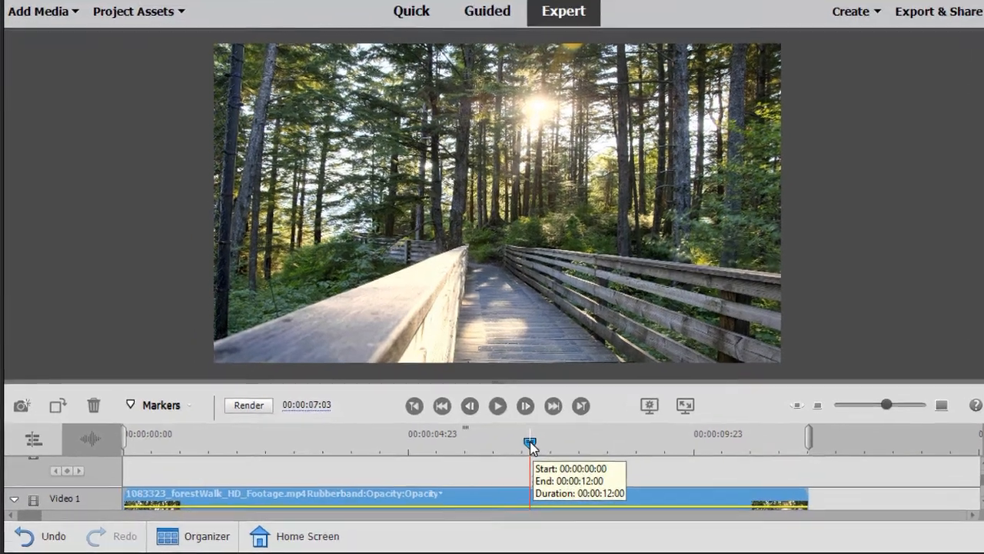
{"action": "left_click_drag", "start_coordinate": [499, 448], "coordinate": [440, 449]}
{"action": "left_click_drag", "start_coordinate": [780, 365], "coordinate": [320, 368]}
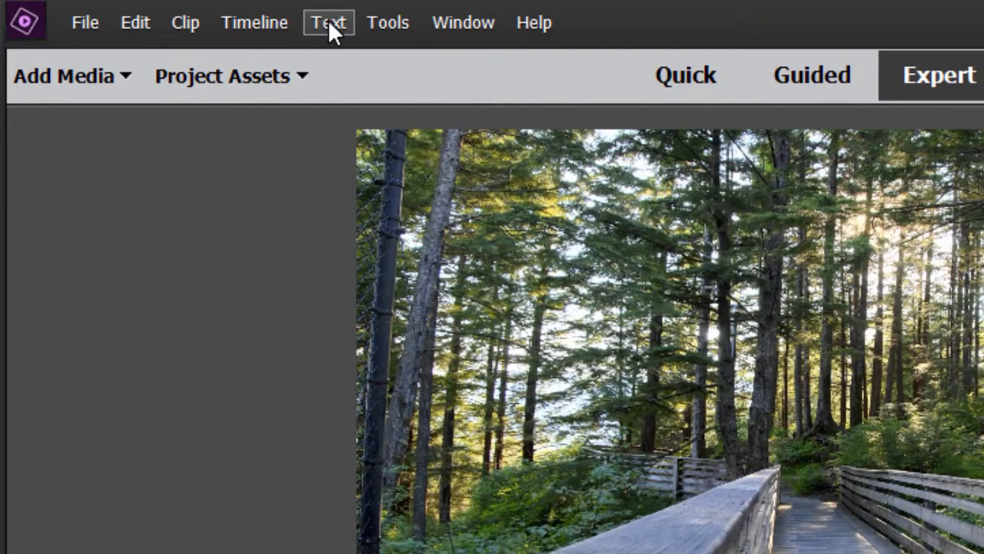
Add a new default text title at the playhead position
{"action": "left_click", "coordinate": [328, 19]}
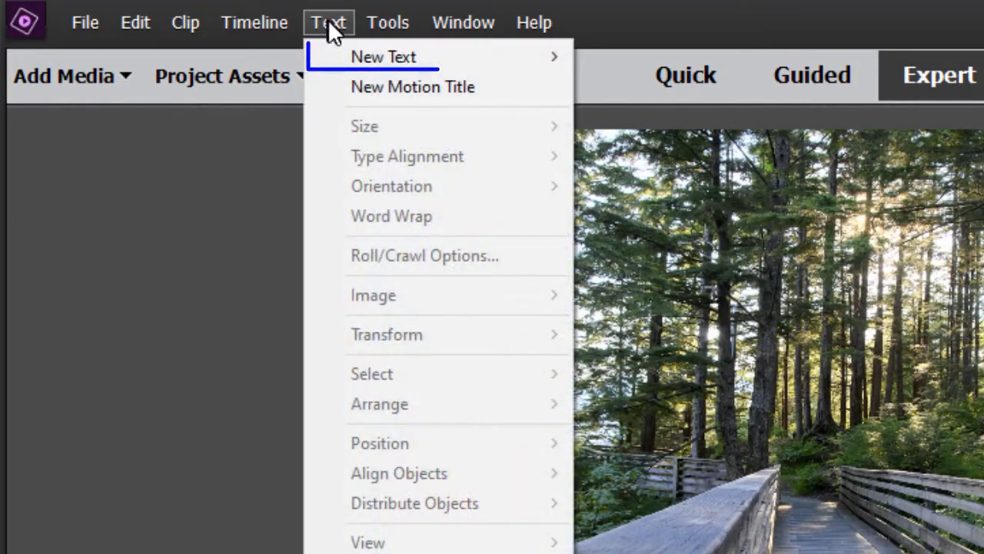
{"action": "mouse_move", "coordinate": [431, 60]}
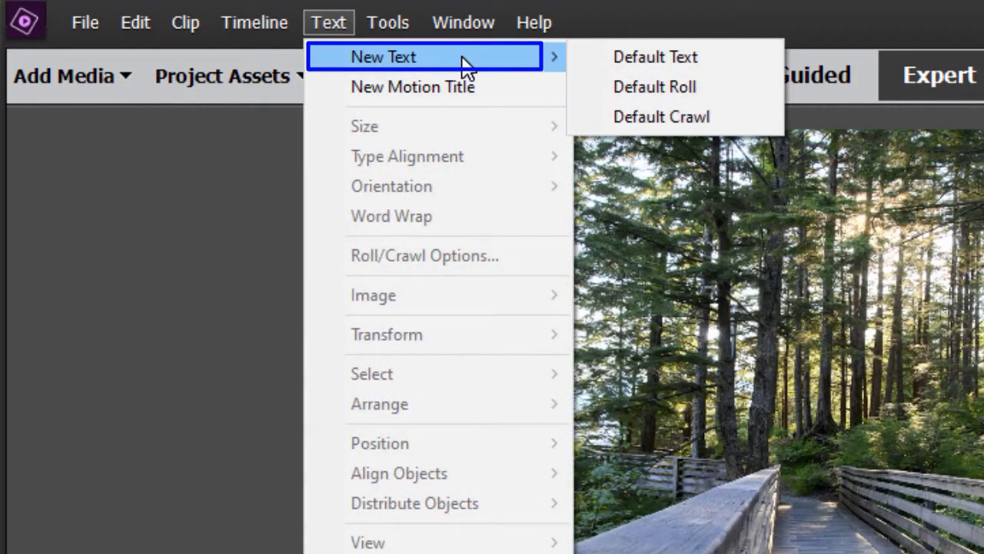
{"action": "left_click", "coordinate": [702, 60]}
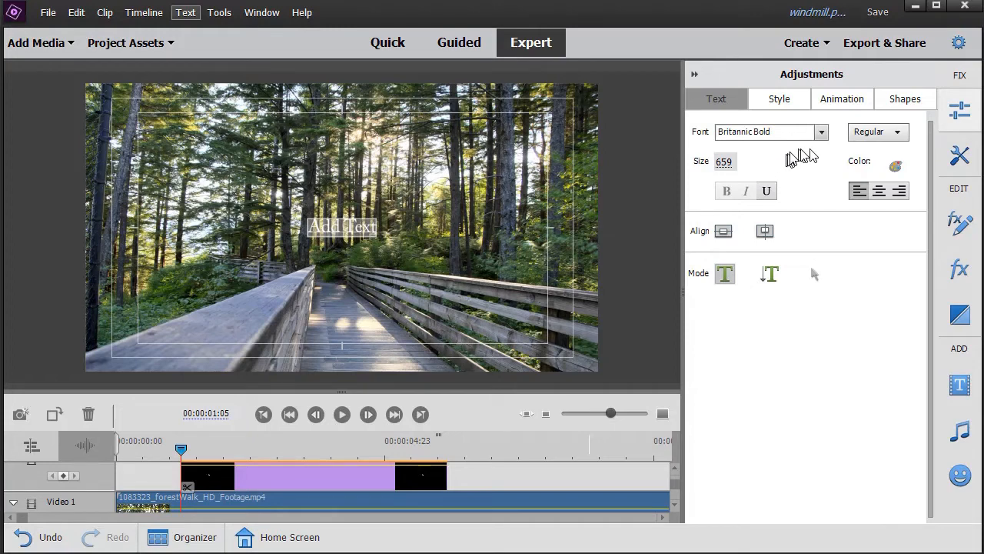
Draw a rectangle shape that covers the whole video frame and extends slightly beyond its edges
{"action": "left_click", "coordinate": [918, 106]}
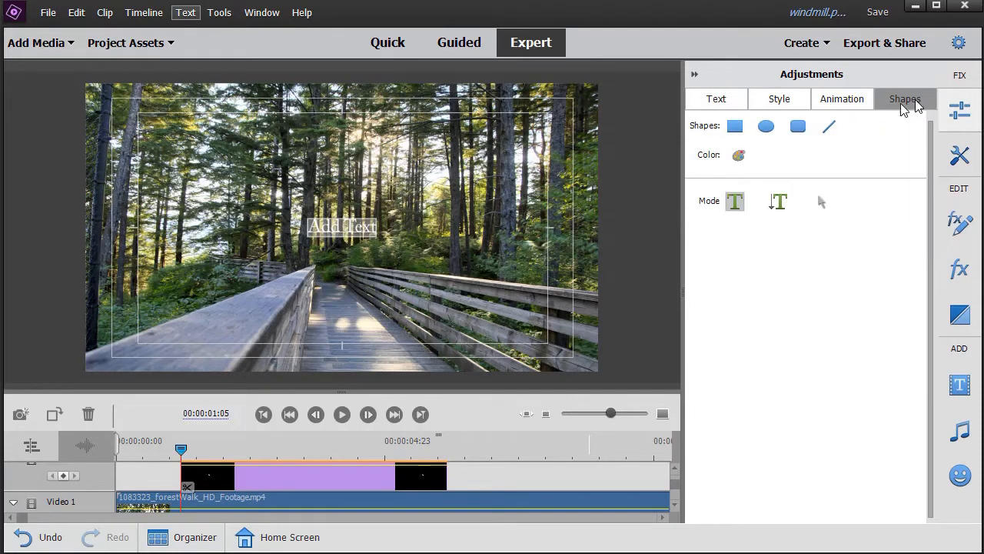
{"action": "left_click", "coordinate": [734, 126]}
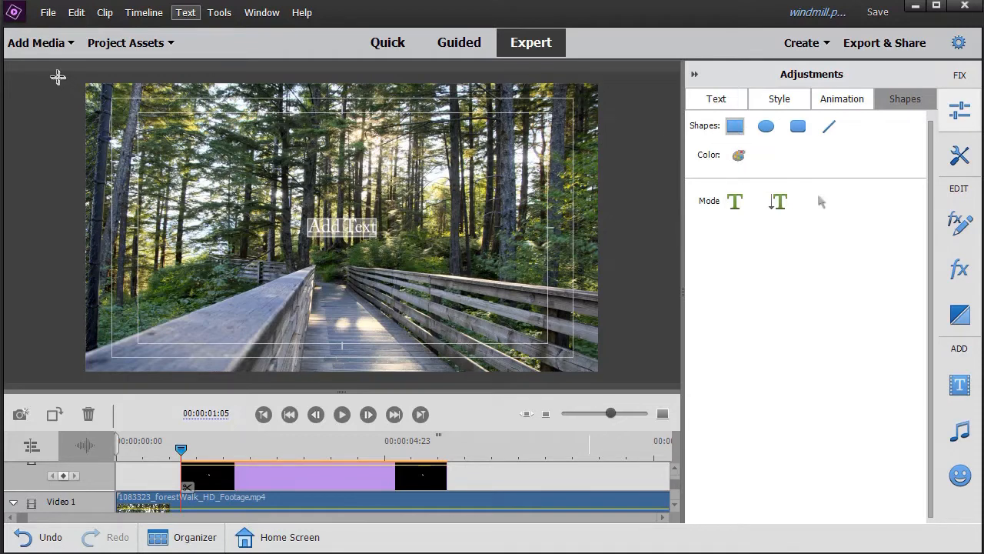
{"action": "left_click_drag", "start_coordinate": [61, 75], "coordinate": [643, 385]}
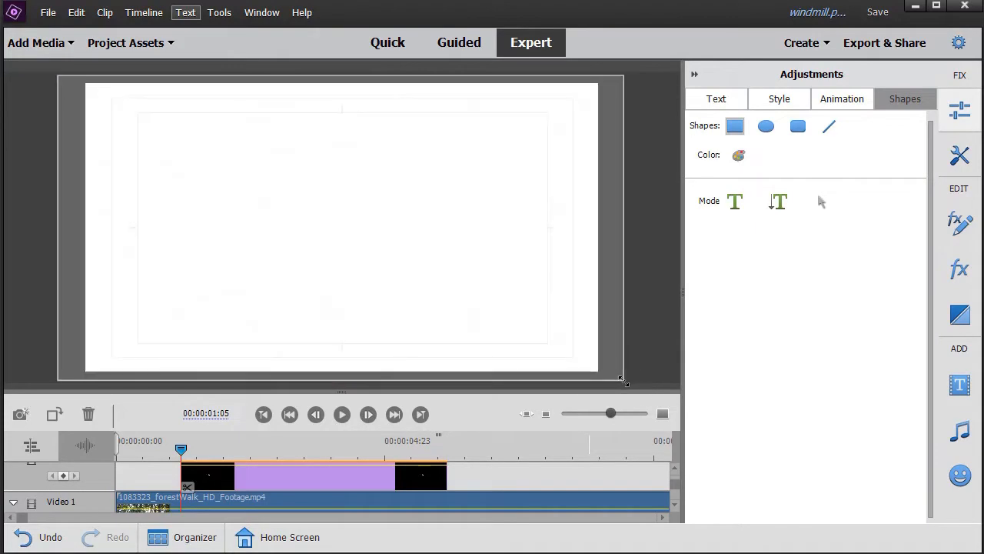
Set the rectangle's fill to a solid light gray, RGB 213, 214, 212
{"action": "left_click", "coordinate": [738, 155]}
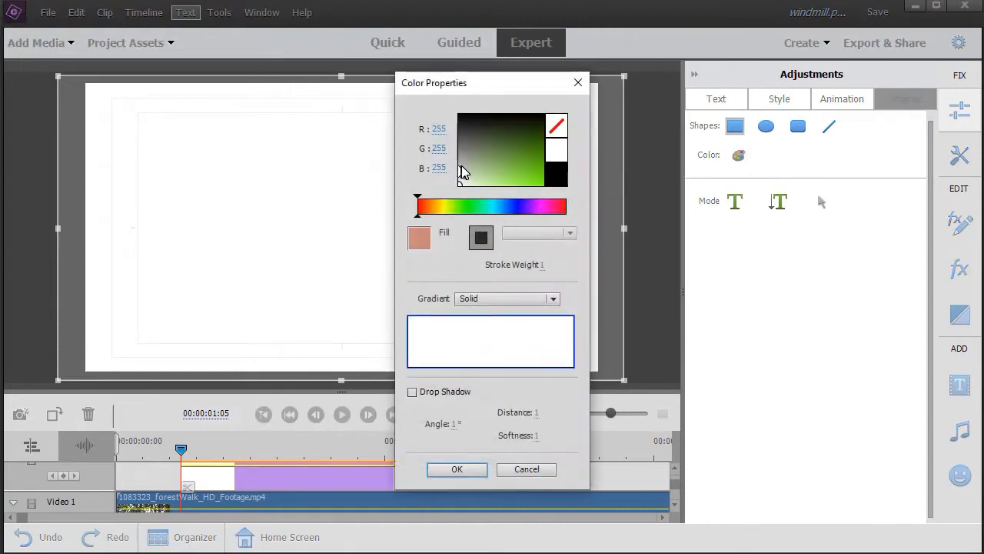
{"action": "left_click", "coordinate": [460, 174]}
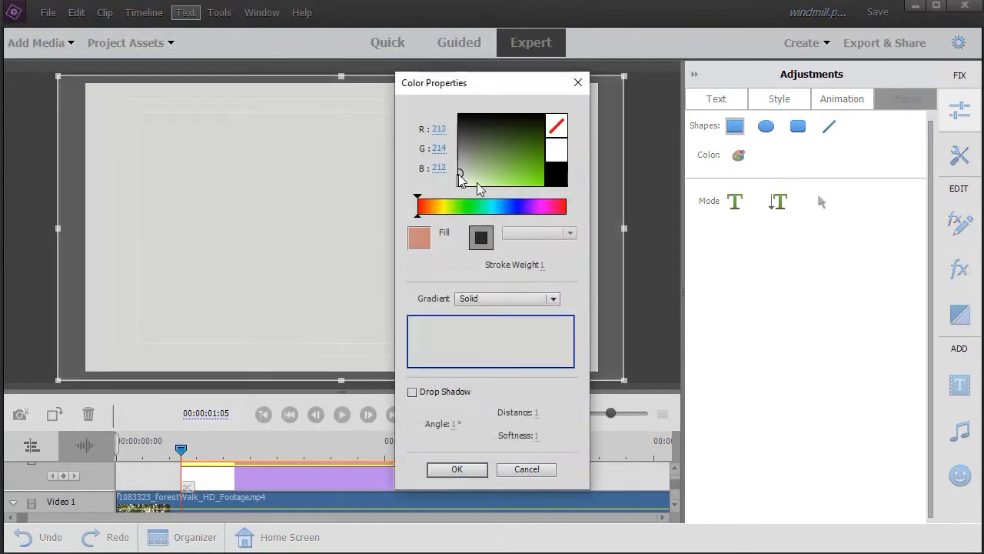
{"action": "left_click", "coordinate": [456, 470]}
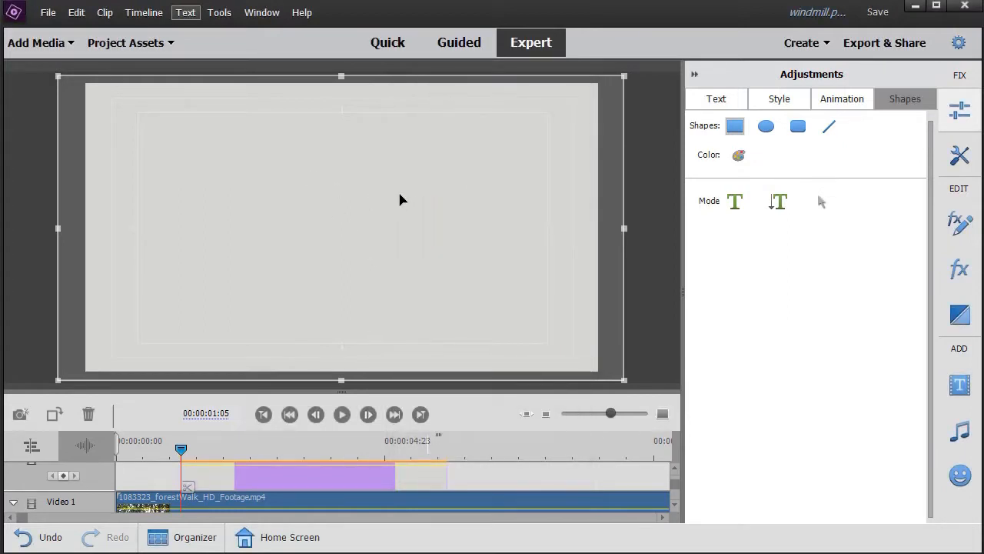
Send the gray rectangle to the back, behind the title text
{"action": "right_click", "coordinate": [242, 105]}
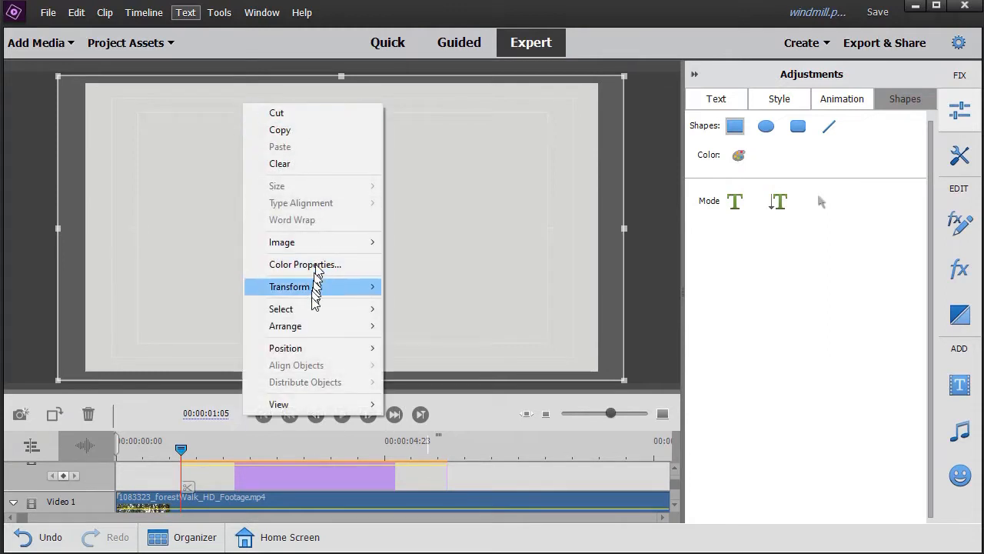
{"action": "mouse_move", "coordinate": [372, 326]}
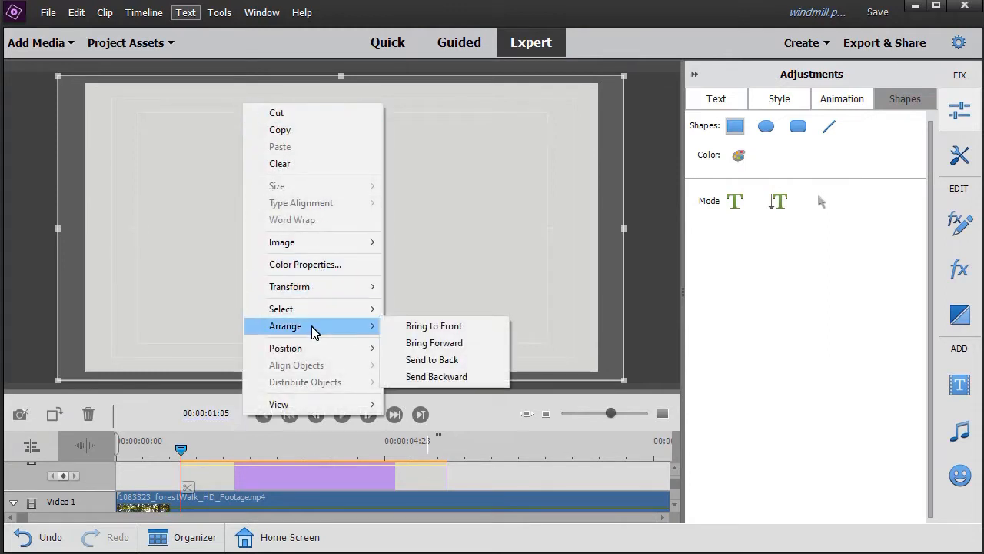
{"action": "left_click", "coordinate": [472, 359]}
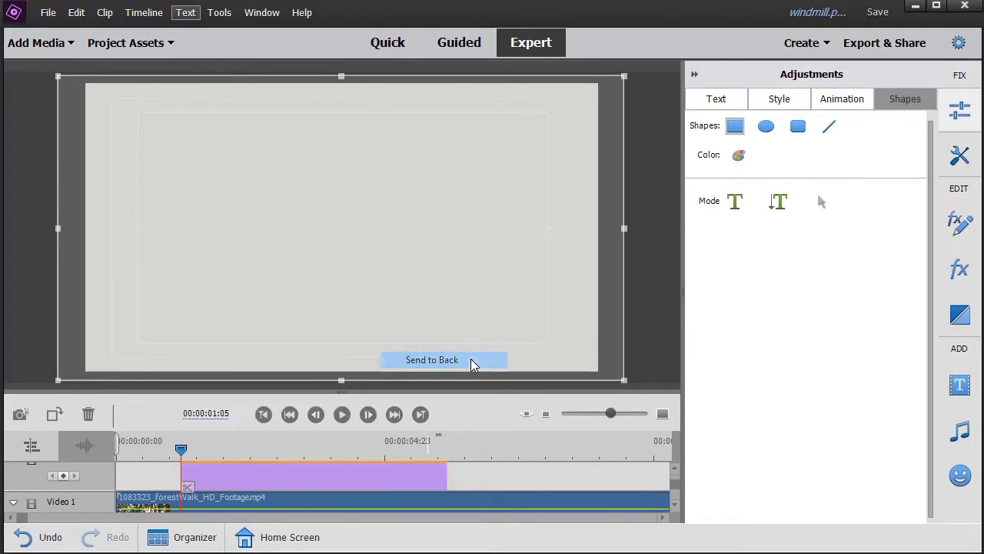
Set the "Add Text" block's font size to 320 and center it horizontally and vertically in the frame
{"action": "left_click", "coordinate": [821, 201]}
{"action": "left_click", "coordinate": [367, 228]}
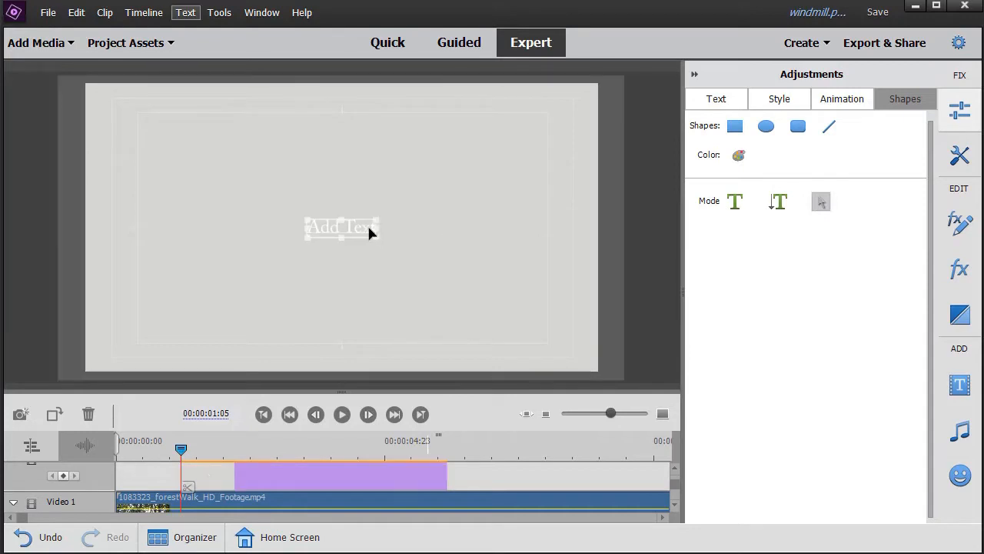
{"action": "left_click", "coordinate": [716, 102]}
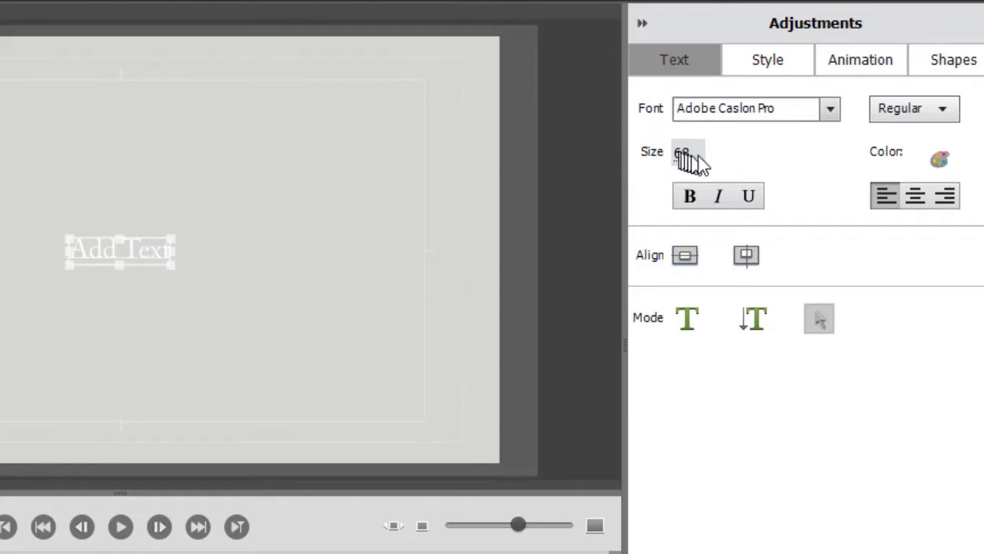
{"action": "left_click_drag", "start_coordinate": [683, 154], "coordinate": [761, 154]}
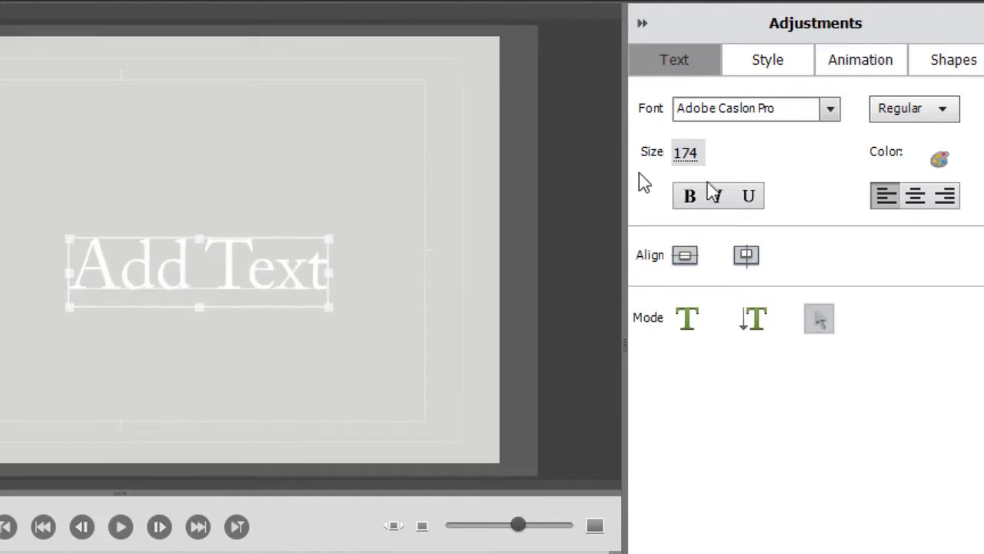
{"action": "left_click", "coordinate": [689, 150]}
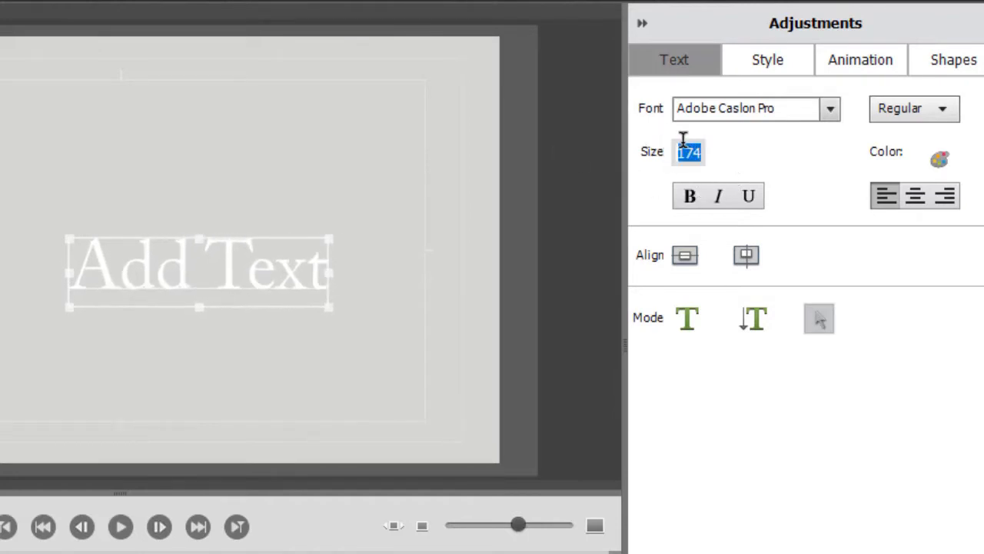
{"action": "type", "text": "320"}
{"action": "key", "text": "Return"}
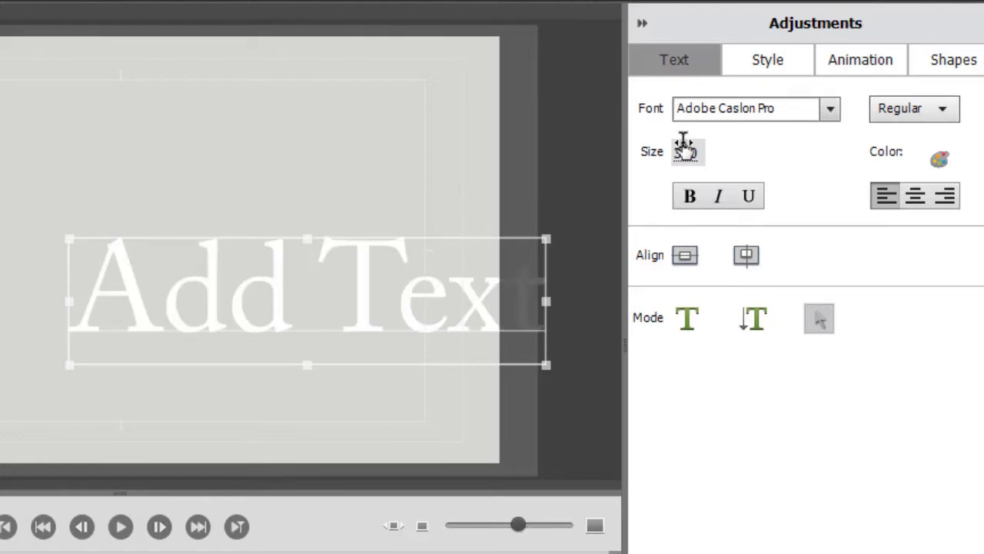
{"action": "left_click", "coordinate": [685, 257]}
{"action": "left_click", "coordinate": [747, 257]}
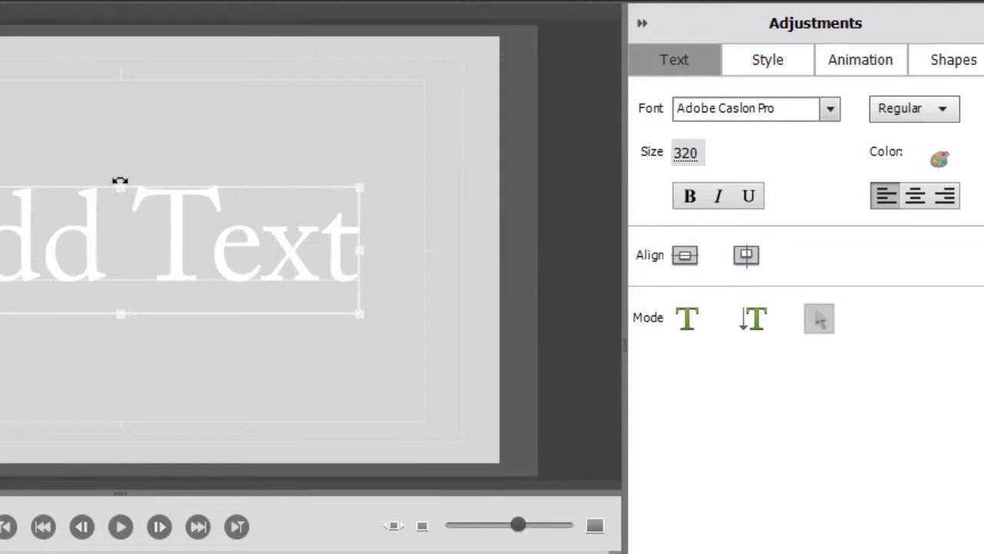
Stretch the text block taller and wider to a size of 720 and center it horizontally again
{"action": "left_click_drag", "start_coordinate": [120, 186], "coordinate": [125, 96]}
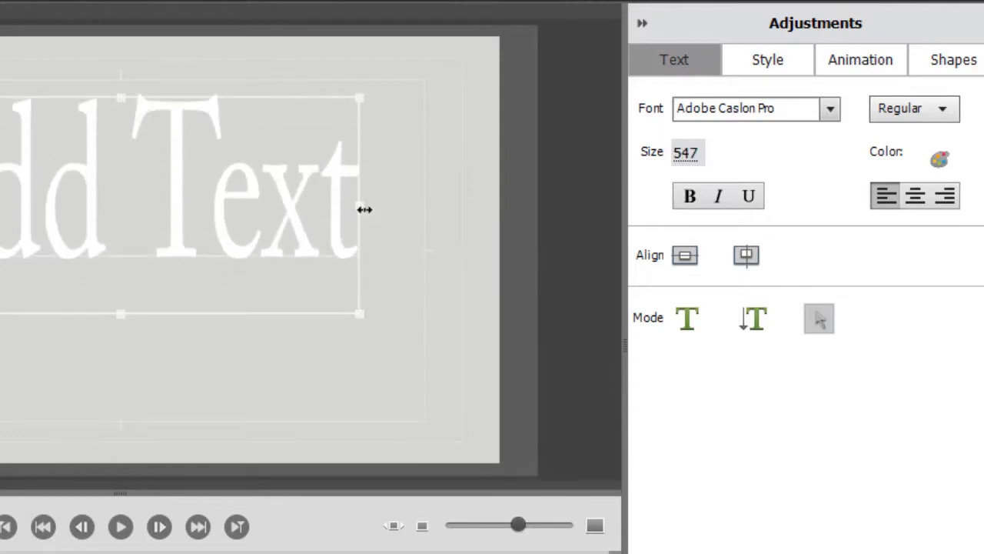
{"action": "left_click_drag", "start_coordinate": [363, 207], "coordinate": [456, 209]}
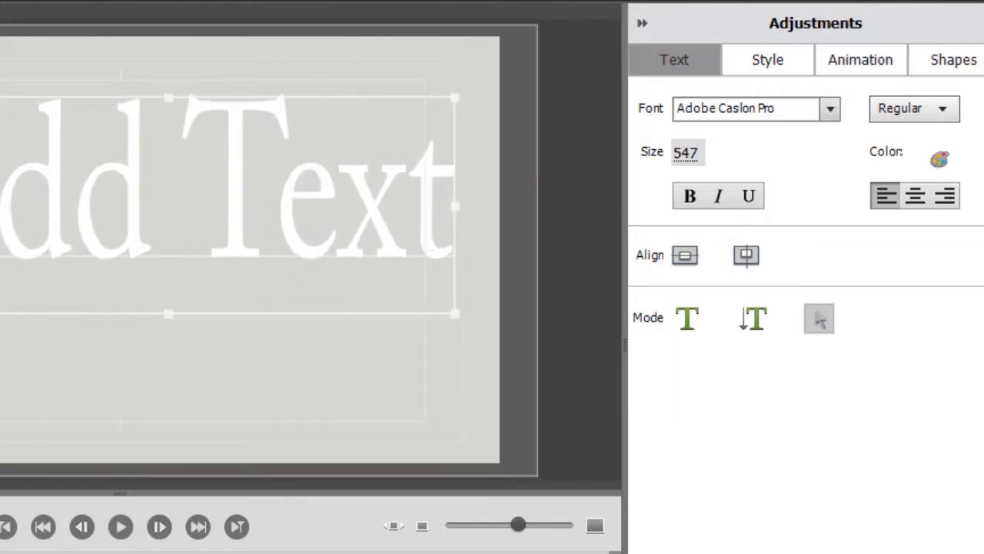
{"action": "left_click_drag", "start_coordinate": [168, 314], "coordinate": [105, 381]}
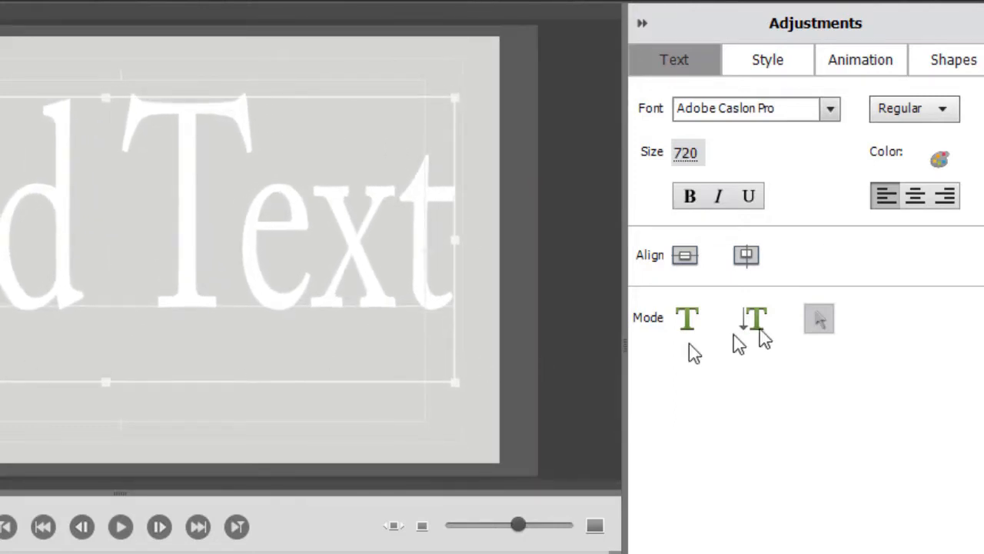
{"action": "left_click", "coordinate": [684, 257]}
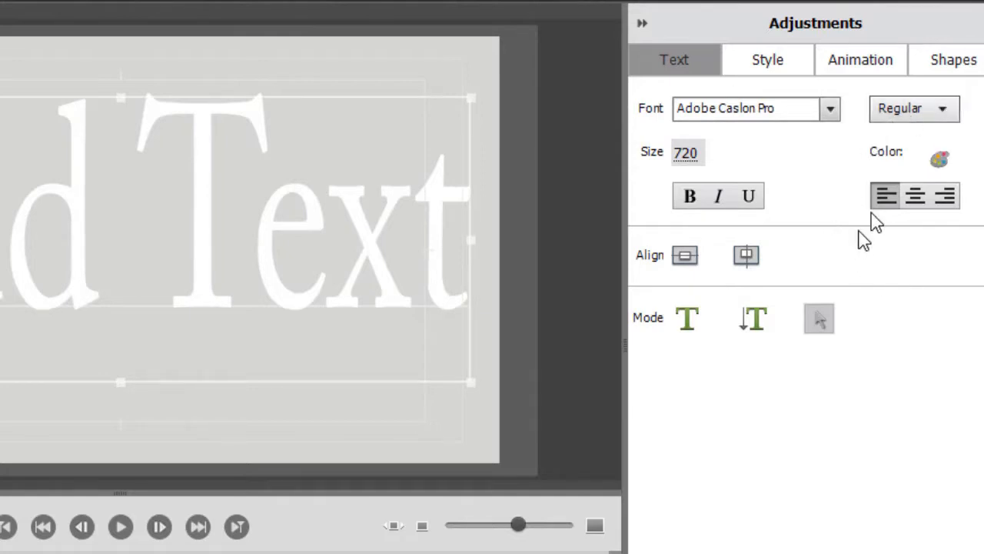
Look over the text's color properties, including the fill, stroke, gradient and drop shadow options
{"action": "left_click", "coordinate": [941, 160]}
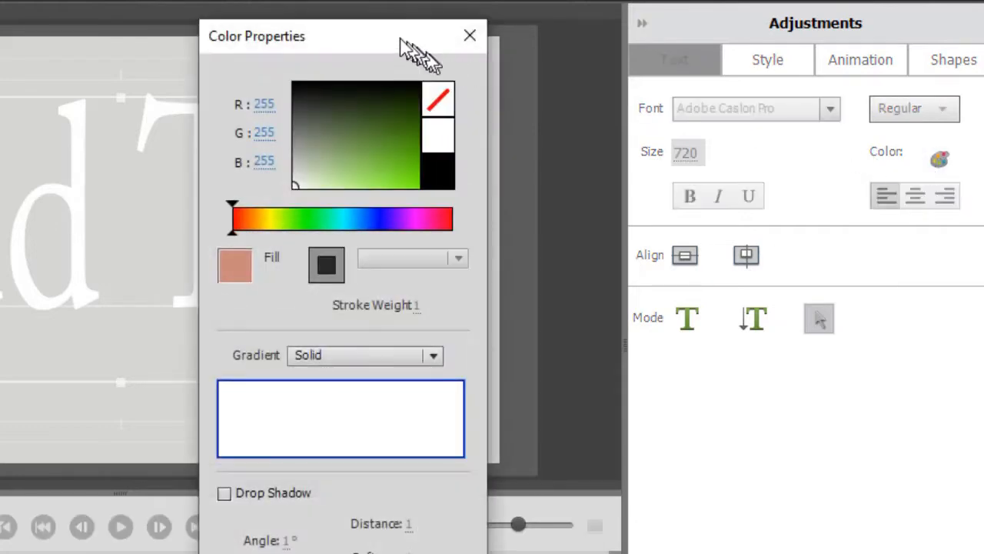
{"action": "left_click_drag", "start_coordinate": [388, 43], "coordinate": [845, 64]}
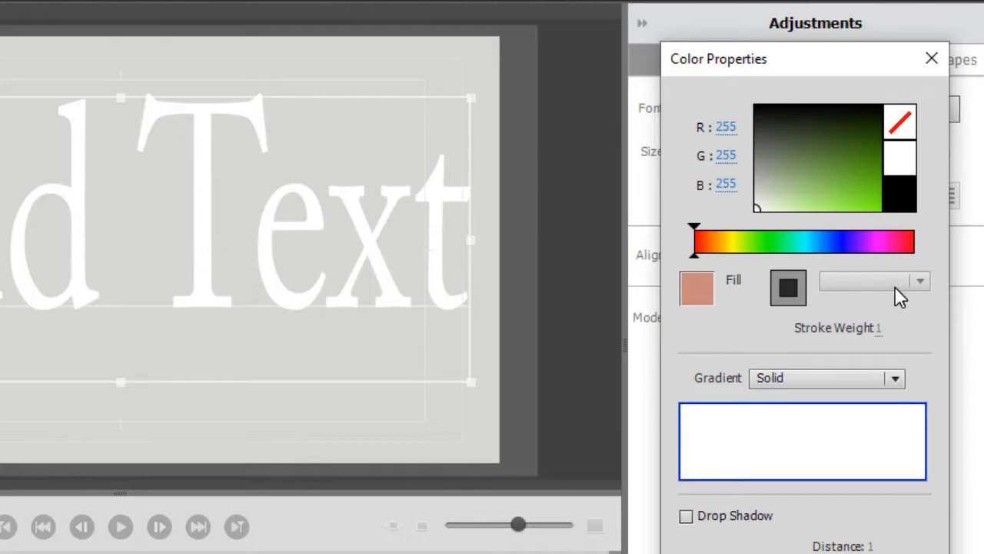
{"action": "left_click", "coordinate": [930, 55]}
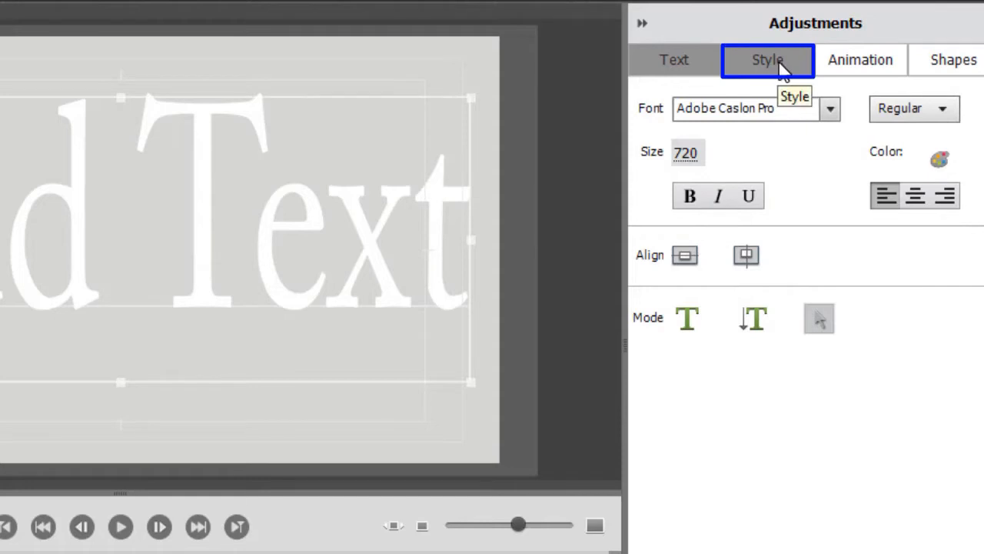
Look through the preset text styles and apply Birch Black 80 to the title
{"action": "left_click", "coordinate": [782, 69]}
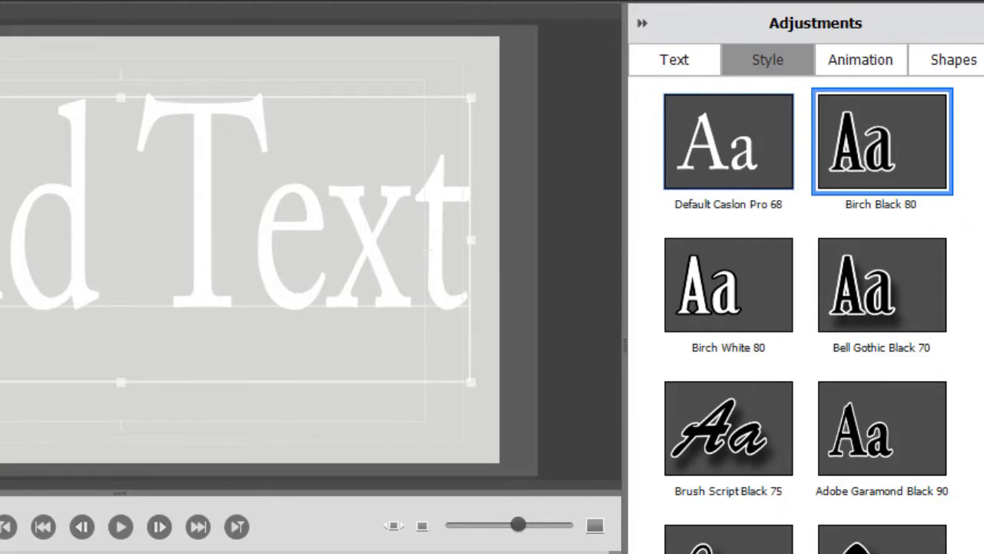
{"action": "mouse_move", "coordinate": [983, 116]}
{"action": "left_mouse_down"}
{"action": "mouse_move", "coordinate": [972, 279]}
{"action": "mouse_move", "coordinate": [978, 450]}
{"action": "left_mouse_up"}
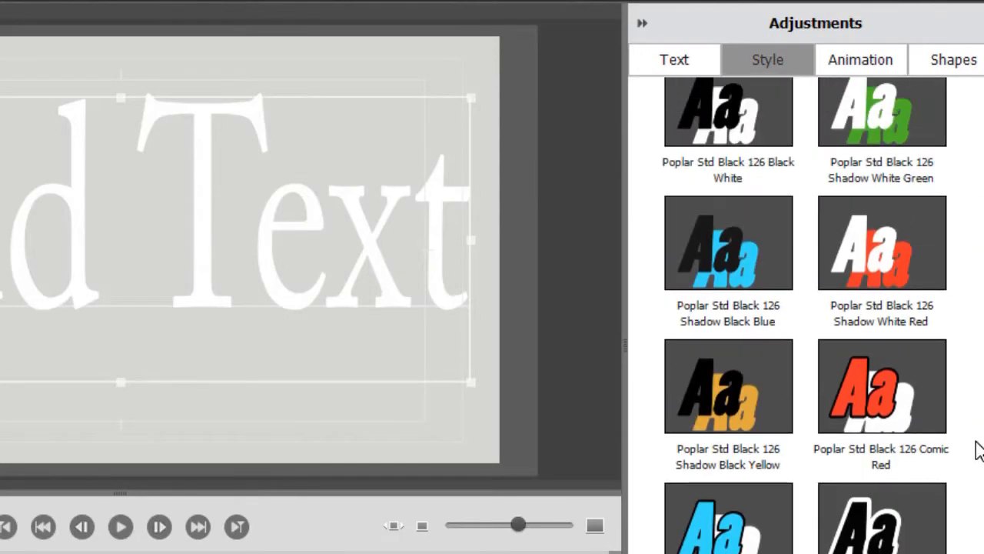
{"action": "left_click_drag", "start_coordinate": [978, 450], "coordinate": [967, 29]}
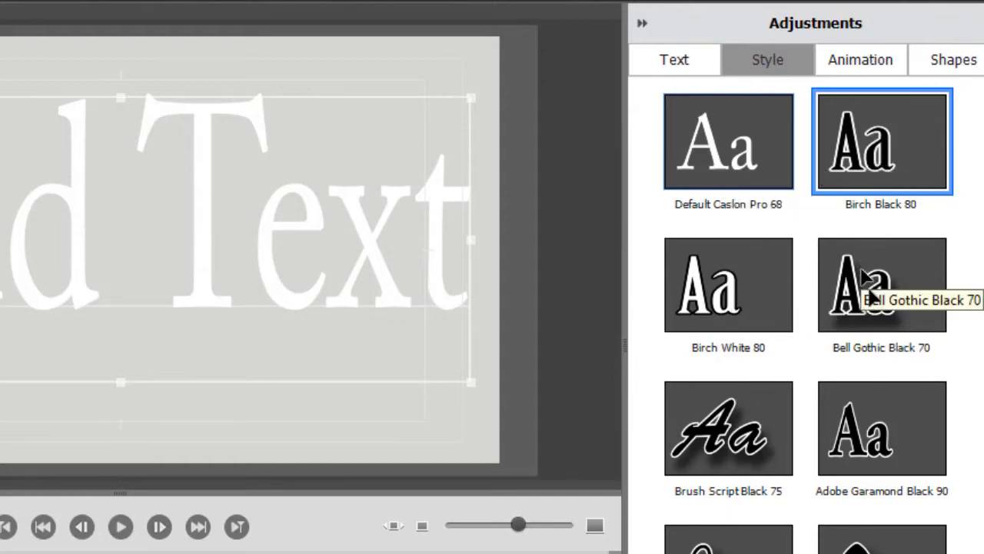
{"action": "left_click", "coordinate": [878, 158]}
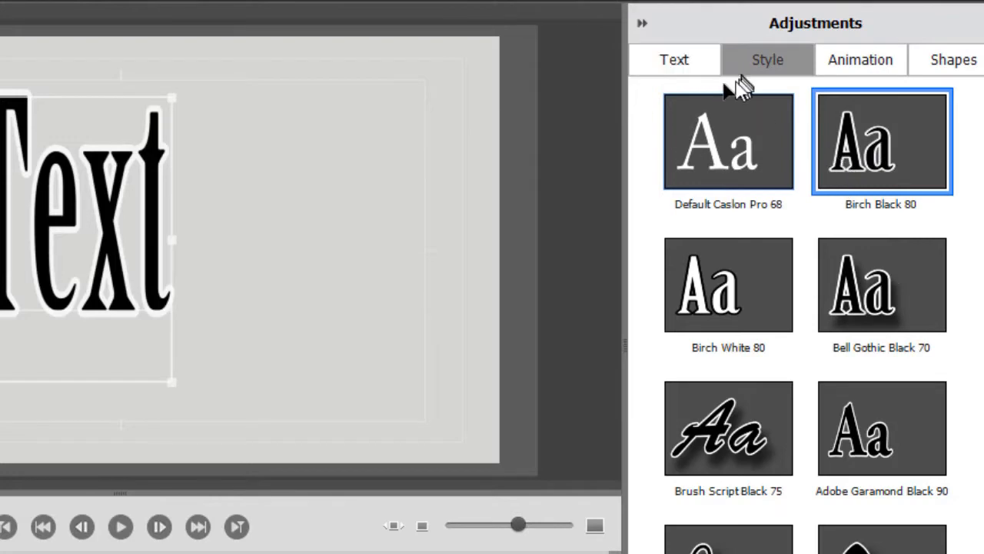
Change the title's font to H.H. Samuel and stretch the text block across the frame to a size of 726
{"action": "left_click", "coordinate": [670, 66]}
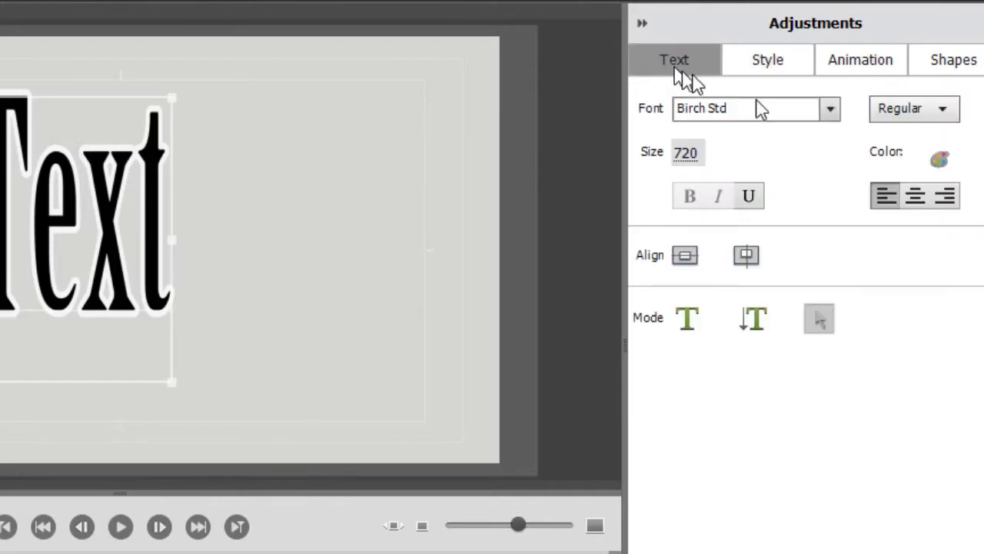
{"action": "left_click", "coordinate": [830, 112]}
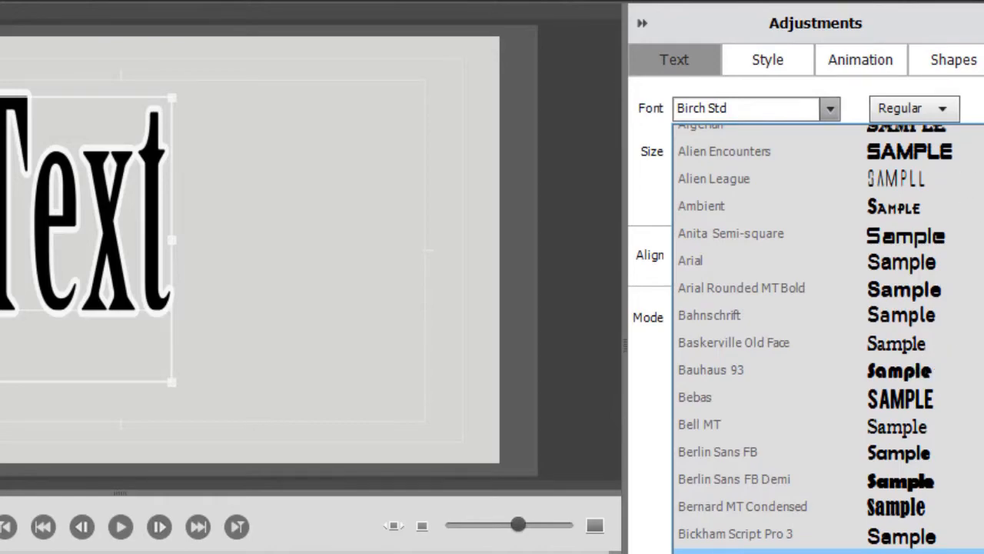
{"action": "scroll", "coordinate": [827, 338], "scroll_direction": "down", "scroll_amount": 20}
{"action": "scroll", "coordinate": [829, 339], "scroll_direction": "up", "scroll_amount": 1}
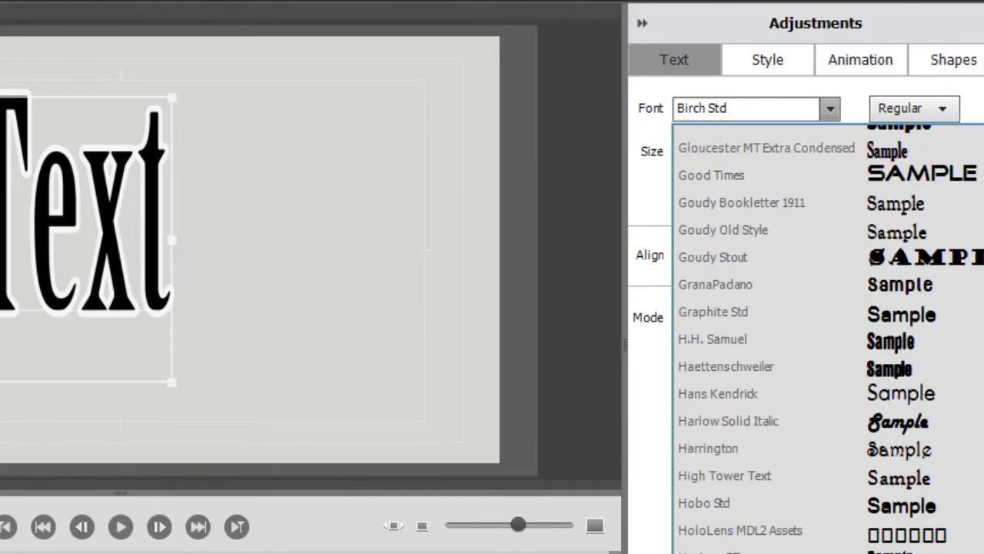
{"action": "left_click", "coordinate": [891, 347]}
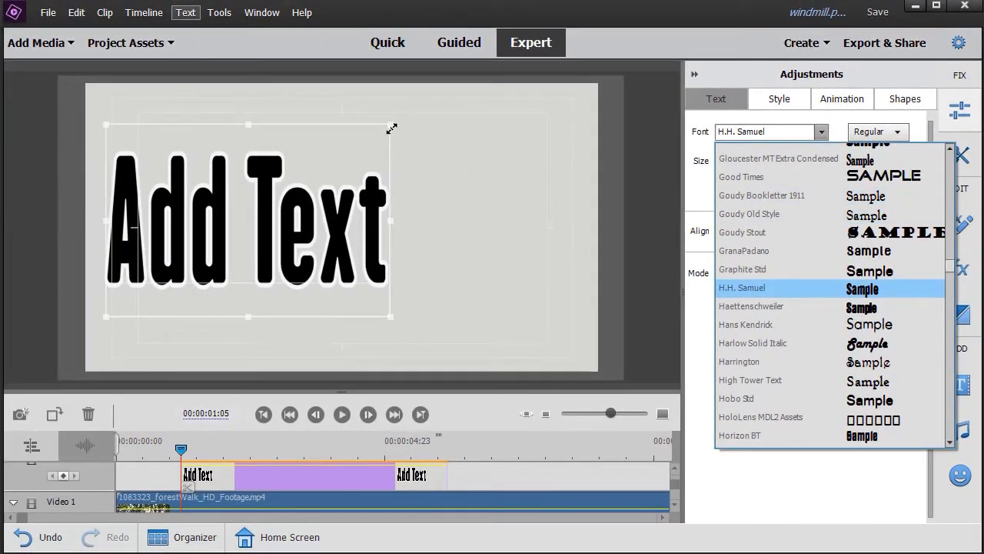
{"action": "left_click_drag", "start_coordinate": [392, 128], "coordinate": [571, 125]}
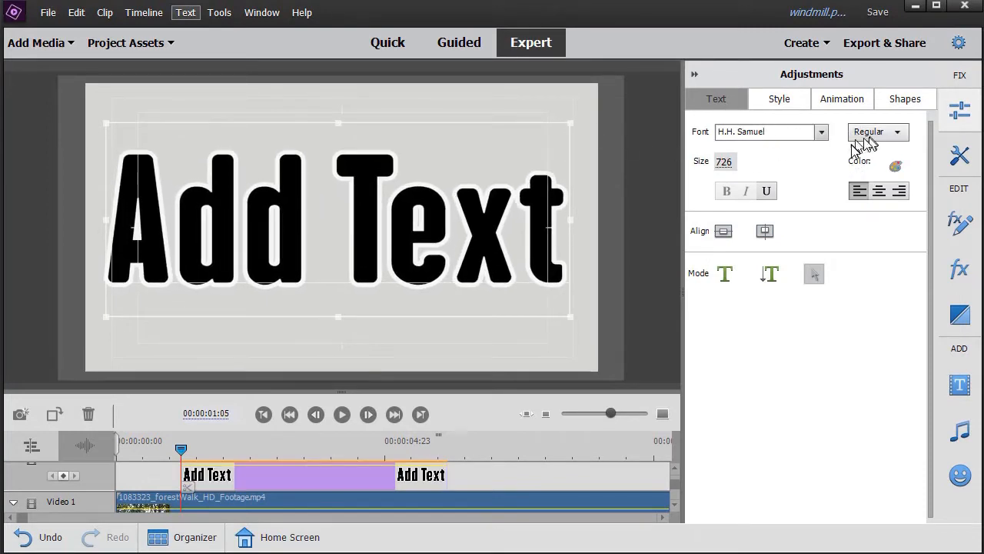
Open the text's color properties, move the dialog clear of the title, and select the fill for editing
{"action": "left_click", "coordinate": [896, 167]}
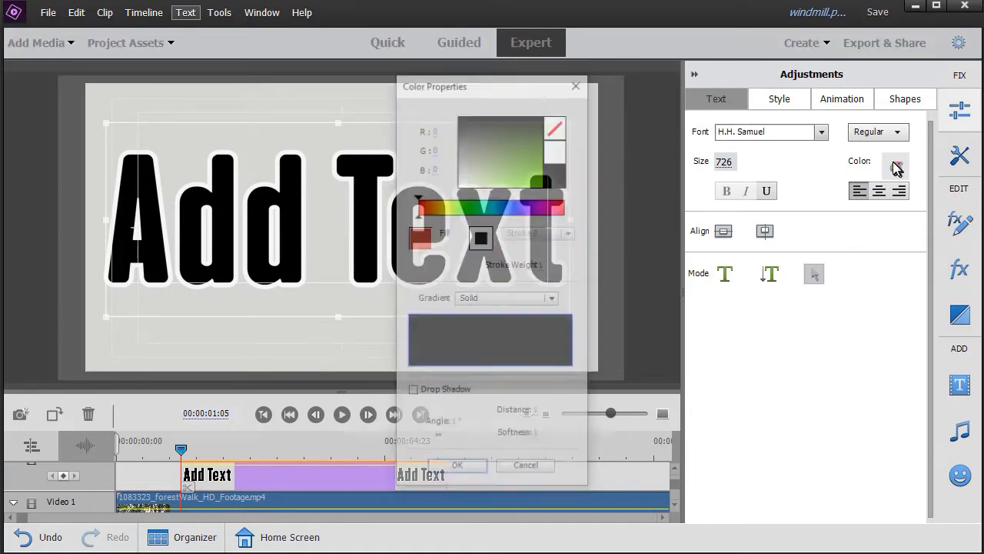
{"action": "left_click_drag", "start_coordinate": [523, 84], "coordinate": [826, 92]}
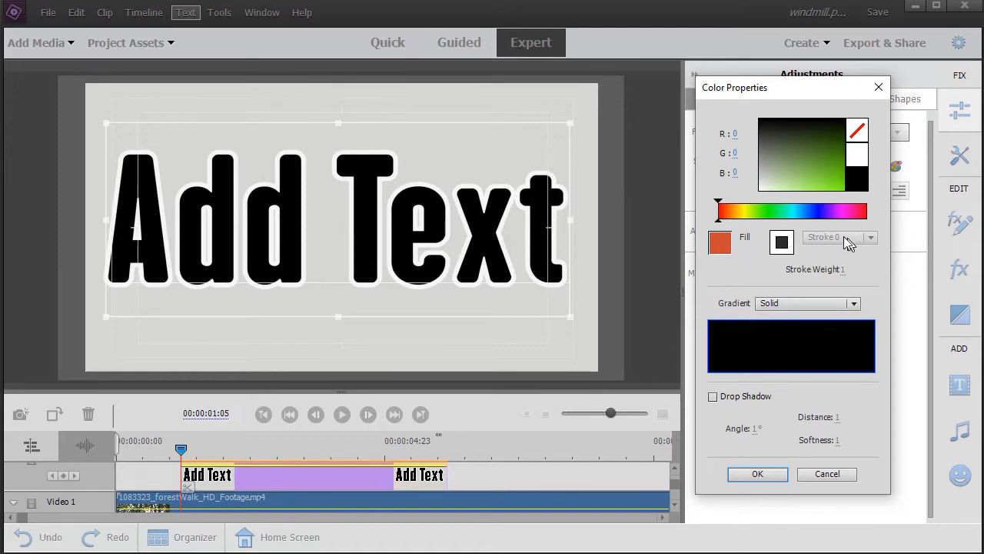
{"action": "left_click", "coordinate": [782, 243]}
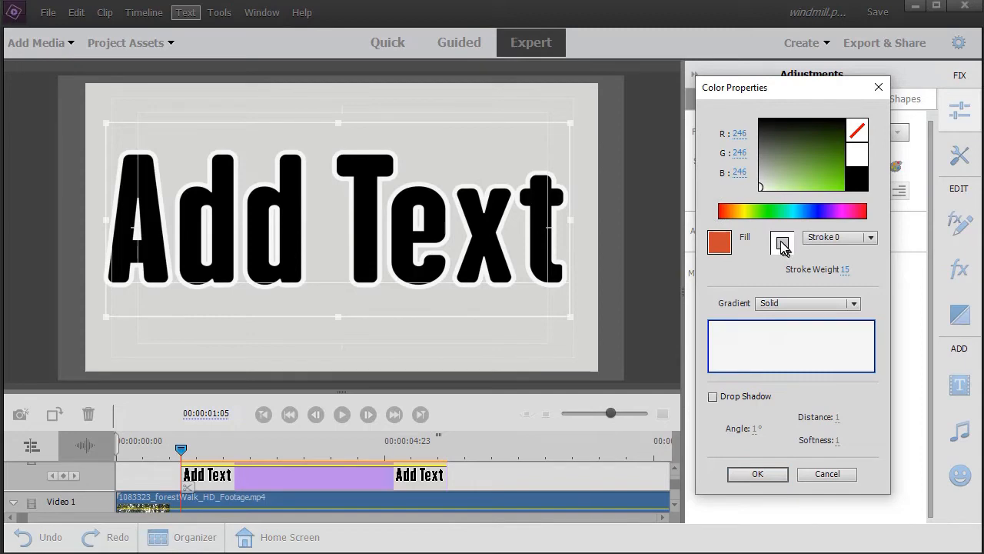
{"action": "left_click", "coordinate": [721, 246]}
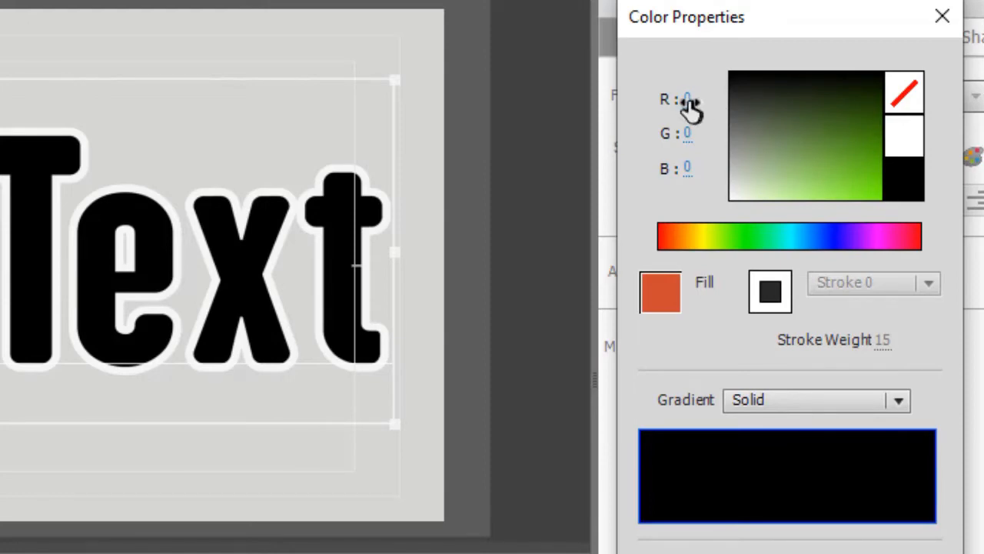
Set the title's fill color by its RGB values to R 222, G 25, B 213
{"action": "left_click_drag", "start_coordinate": [686, 101], "coordinate": [709, 136]}
{"action": "left_click_drag", "start_coordinate": [685, 167], "coordinate": [713, 173]}
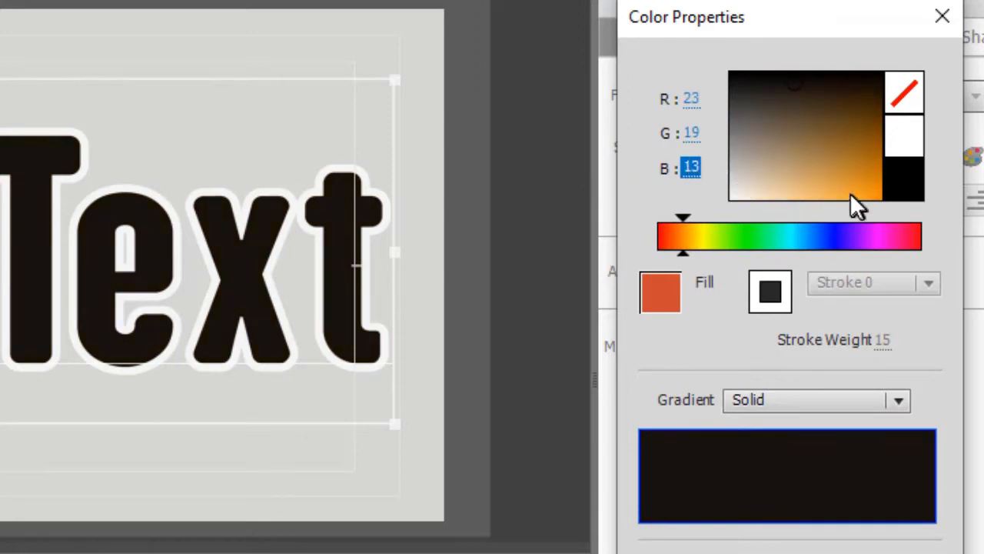
{"action": "left_click", "coordinate": [691, 100]}
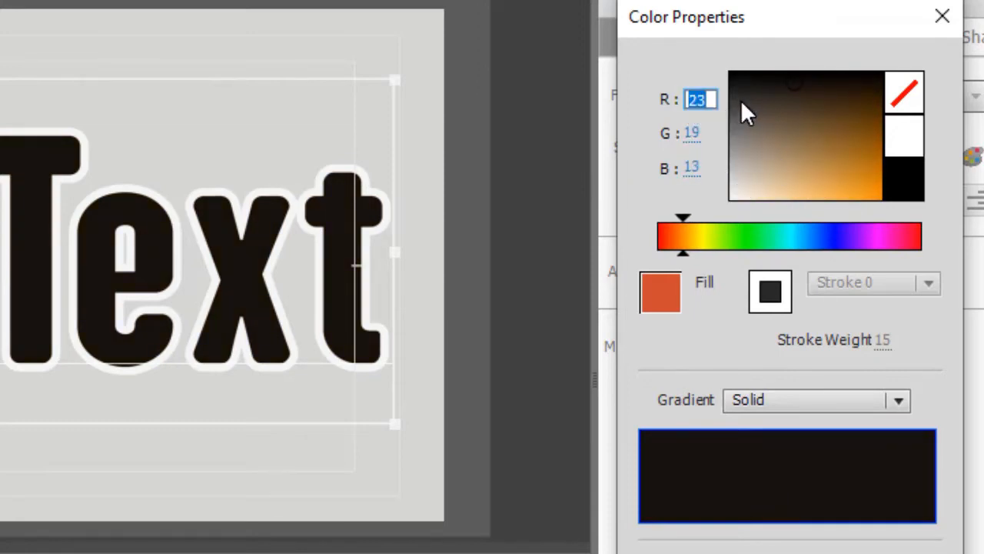
{"action": "type", "text": "222"}
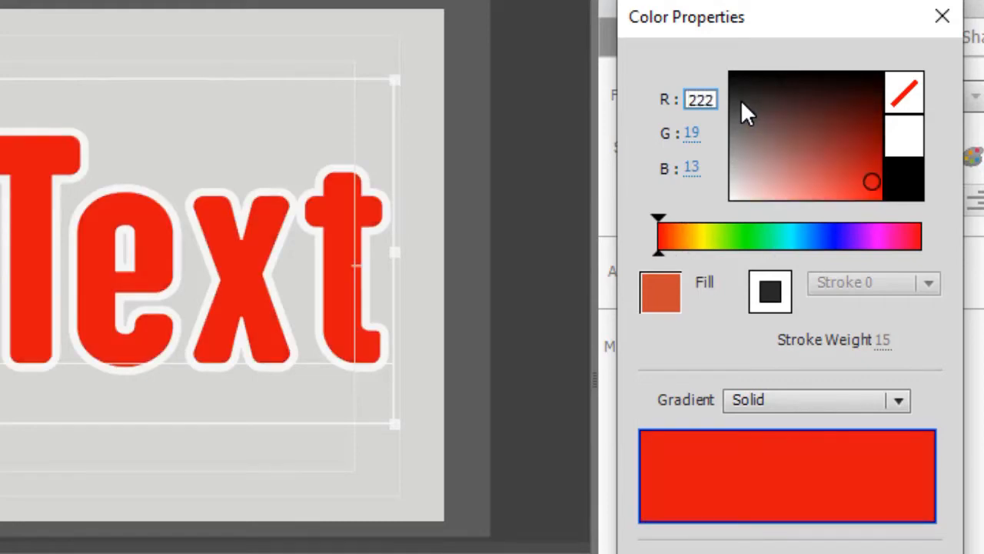
{"action": "left_click", "coordinate": [689, 133]}
{"action": "type", "text": "25"}
{"action": "left_click", "coordinate": [696, 165]}
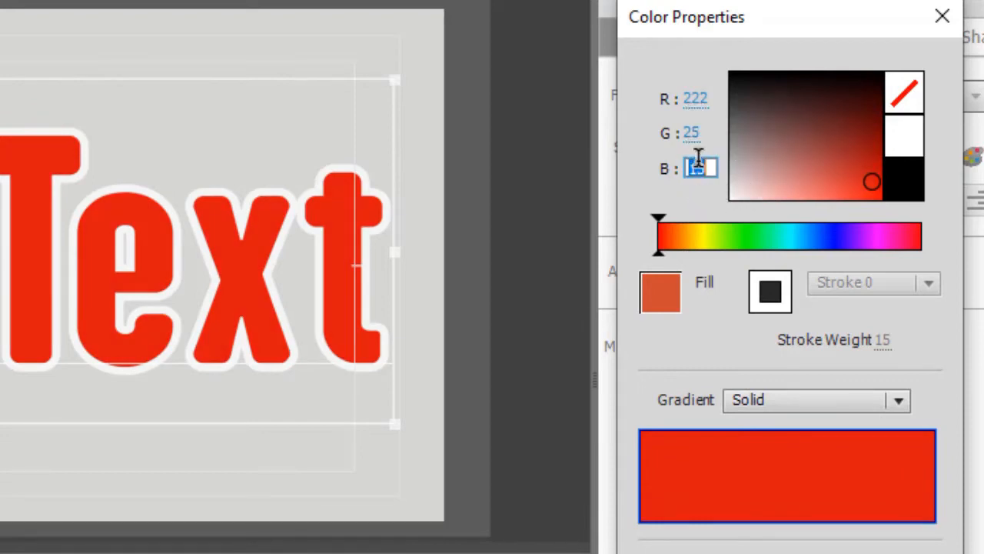
{"action": "type", "text": "213"}
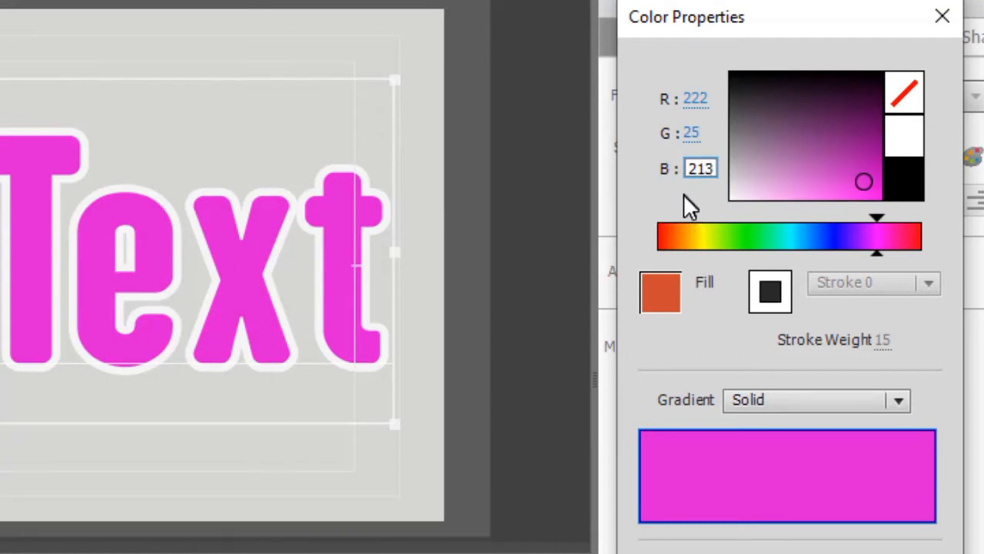
{"action": "key", "text": "Return"}
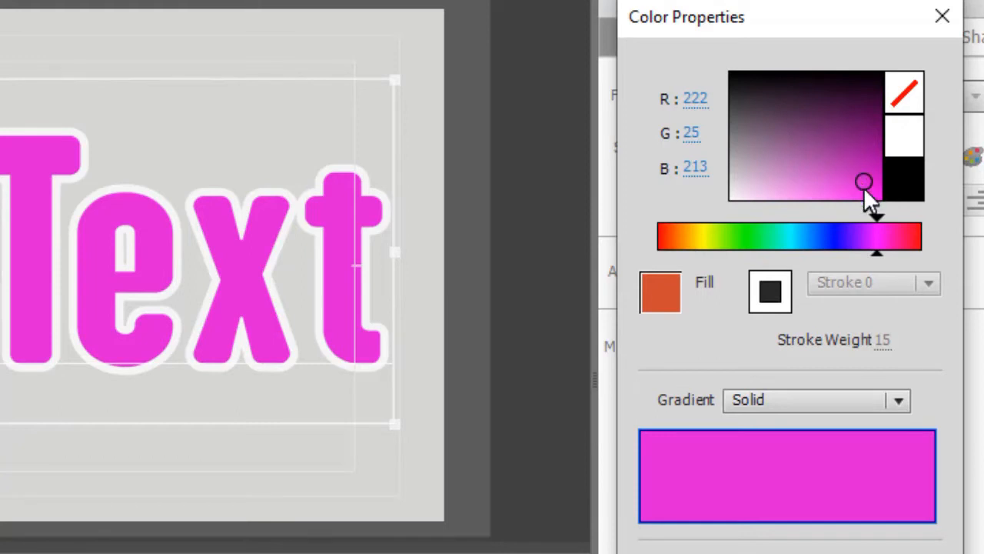
Recolor the fill visually through green shades to a muted blue of R 73, G 136, B 163
{"action": "left_click", "coordinate": [879, 253]}
{"action": "mouse_move", "coordinate": [878, 252]}
{"action": "left_mouse_down"}
{"action": "mouse_move", "coordinate": [839, 260]}
{"action": "mouse_move", "coordinate": [735, 246]}
{"action": "mouse_move", "coordinate": [746, 244]}
{"action": "left_mouse_up"}
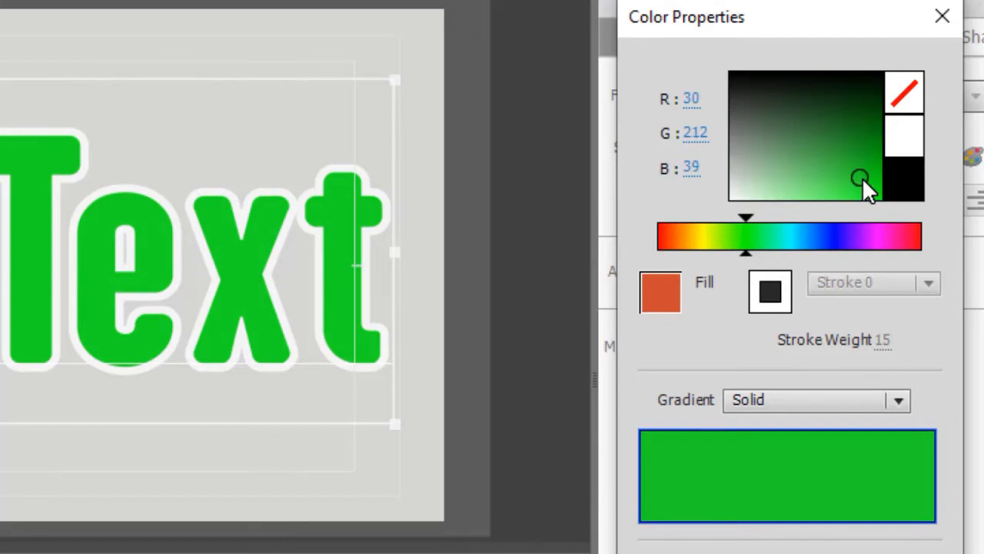
{"action": "mouse_move", "coordinate": [865, 175]}
{"action": "left_mouse_down"}
{"action": "mouse_move", "coordinate": [844, 213]}
{"action": "mouse_move", "coordinate": [838, 162]}
{"action": "mouse_move", "coordinate": [848, 136]}
{"action": "mouse_move", "coordinate": [872, 128]}
{"action": "mouse_move", "coordinate": [893, 140]}
{"action": "mouse_move", "coordinate": [791, 151]}
{"action": "mouse_move", "coordinate": [776, 192]}
{"action": "mouse_move", "coordinate": [855, 198]}
{"action": "mouse_move", "coordinate": [846, 166]}
{"action": "mouse_move", "coordinate": [816, 161]}
{"action": "mouse_move", "coordinate": [821, 170]}
{"action": "left_mouse_up"}
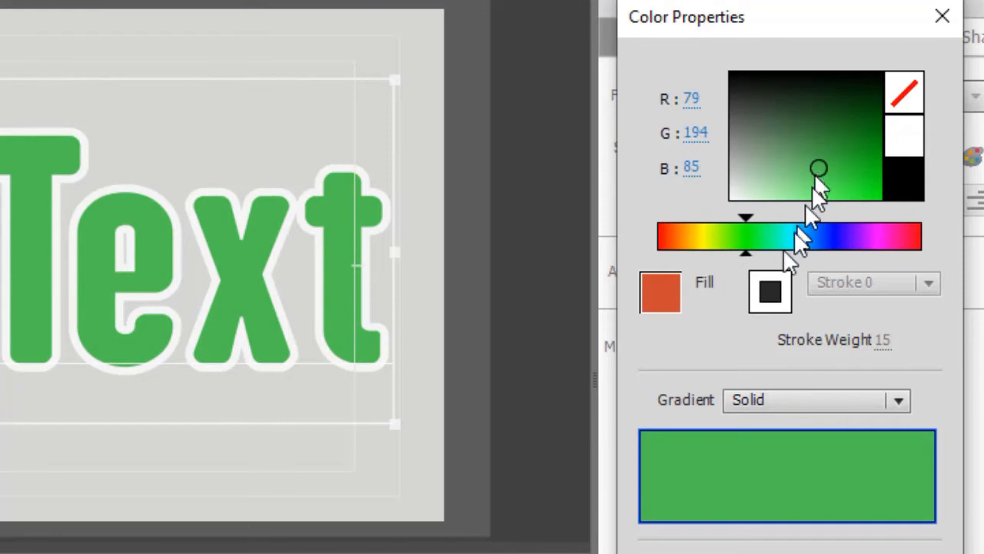
{"action": "left_click_drag", "start_coordinate": [748, 251], "coordinate": [802, 252]}
{"action": "left_click_drag", "start_coordinate": [825, 161], "coordinate": [861, 154]}
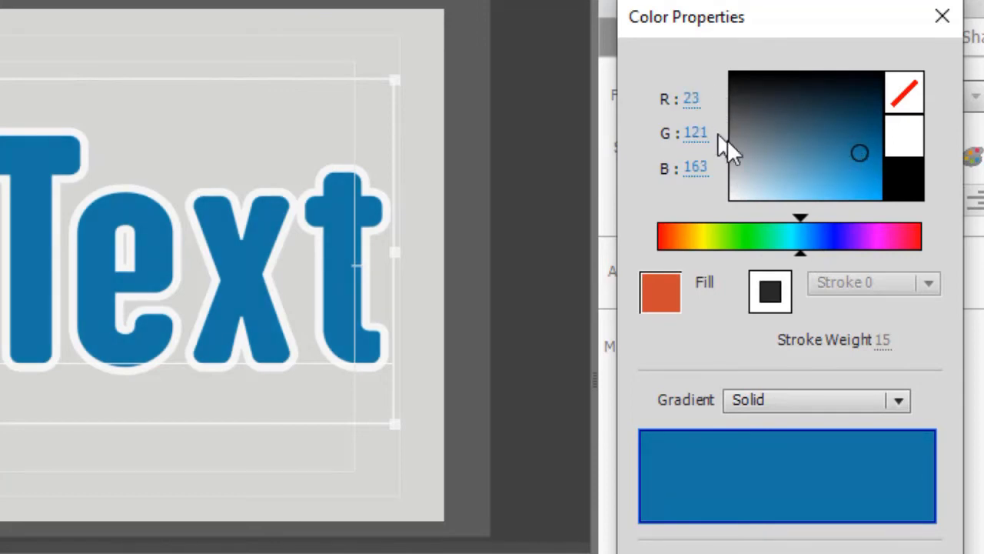
{"action": "left_click", "coordinate": [857, 149]}
{"action": "left_click_drag", "start_coordinate": [859, 150], "coordinate": [814, 155]}
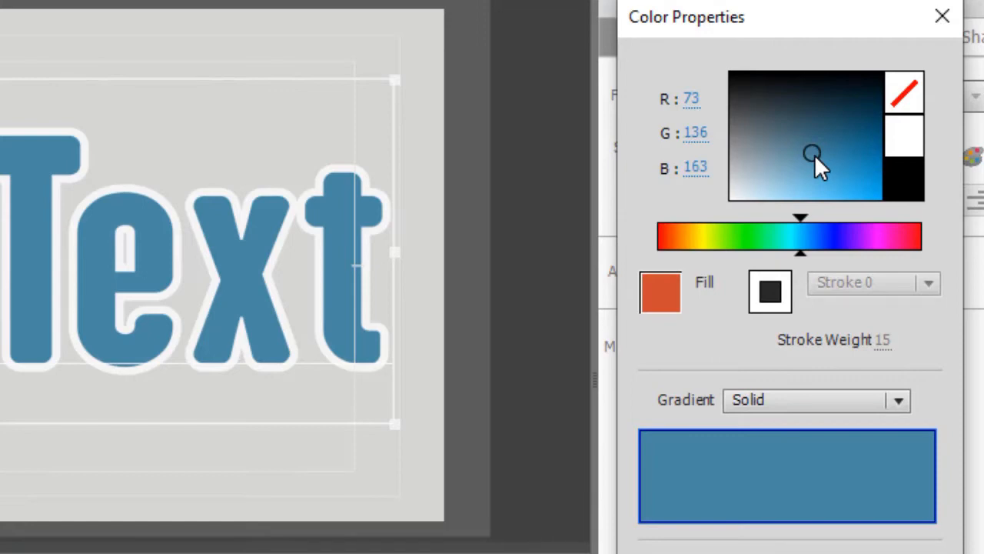
Try the white and black presets on the fill, then remove the fill from the title
{"action": "left_click", "coordinate": [909, 139]}
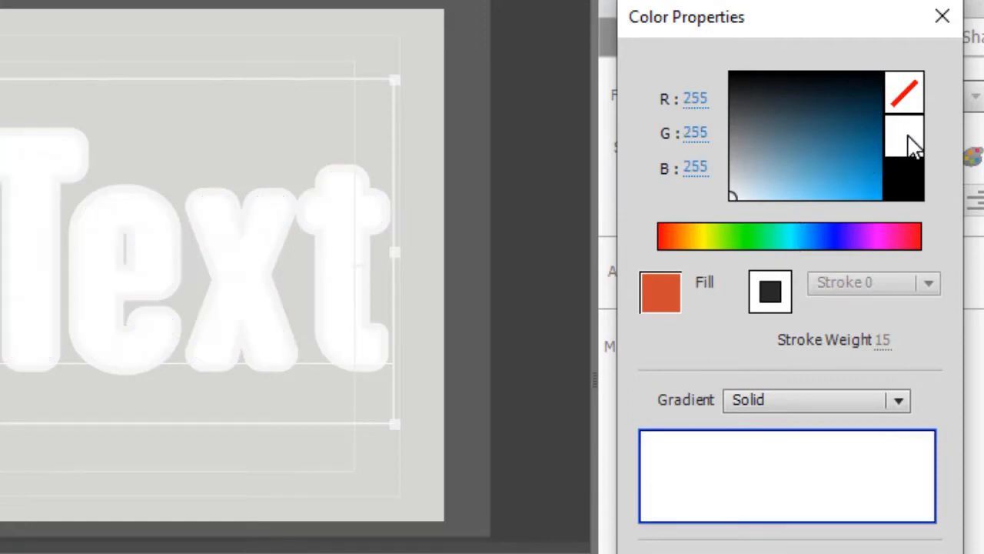
{"action": "left_click", "coordinate": [913, 184]}
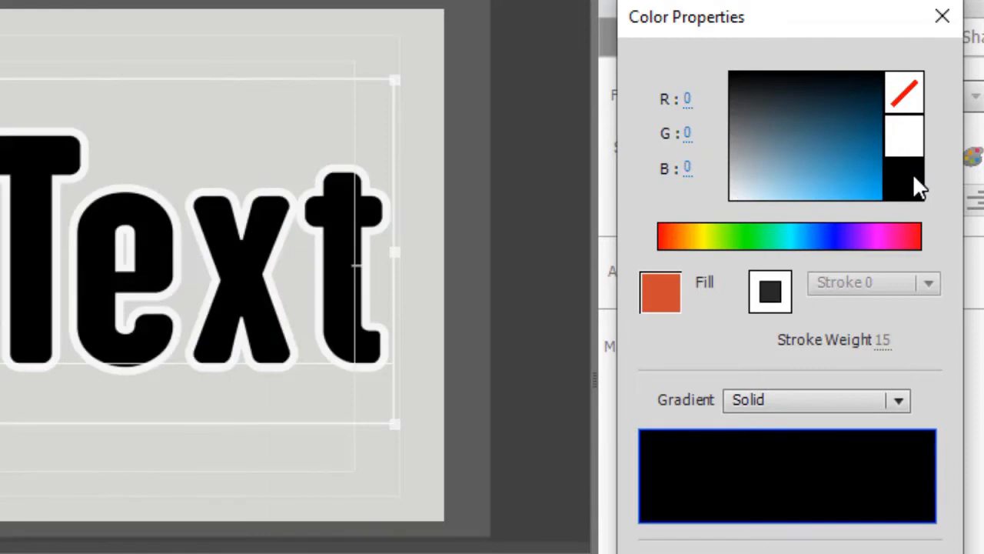
{"action": "left_click", "coordinate": [908, 99]}
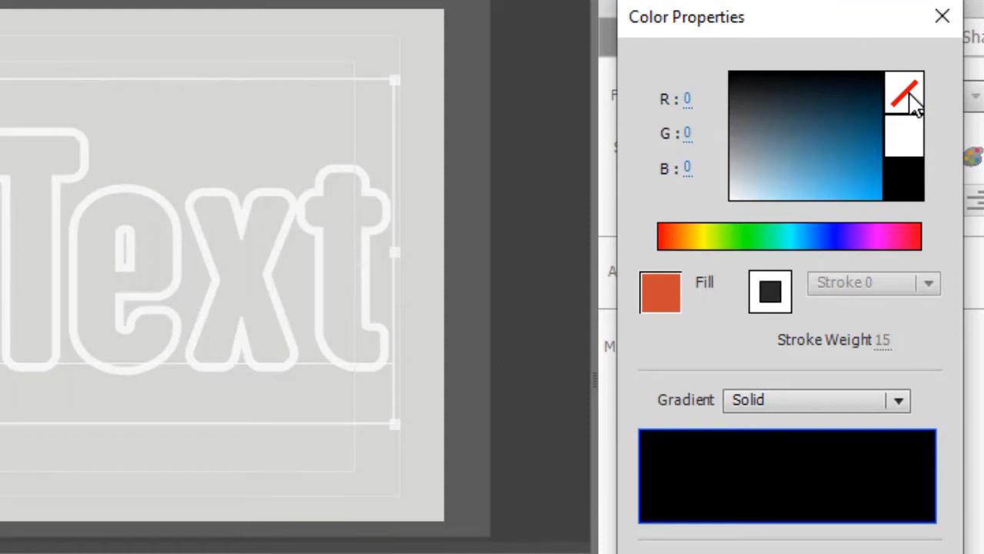
Restore the title's fill from the no-fill state and color it teal, R 90, G 204, B 196
{"action": "mouse_move", "coordinate": [834, 236]}
{"action": "left_mouse_down"}
{"action": "mouse_move", "coordinate": [758, 236]}
{"action": "mouse_move", "coordinate": [840, 239]}
{"action": "left_mouse_up"}
{"action": "left_click", "coordinate": [783, 240]}
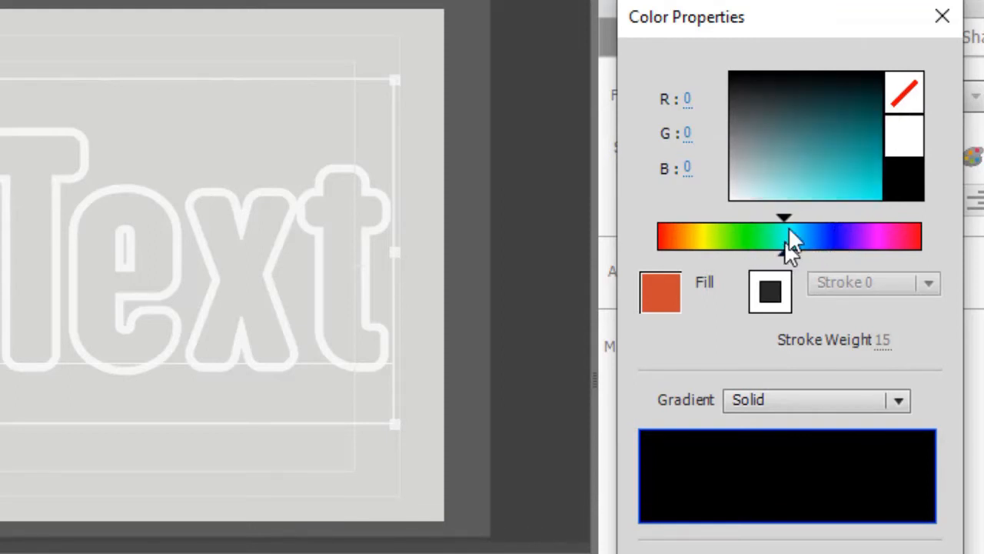
{"action": "left_click", "coordinate": [811, 165]}
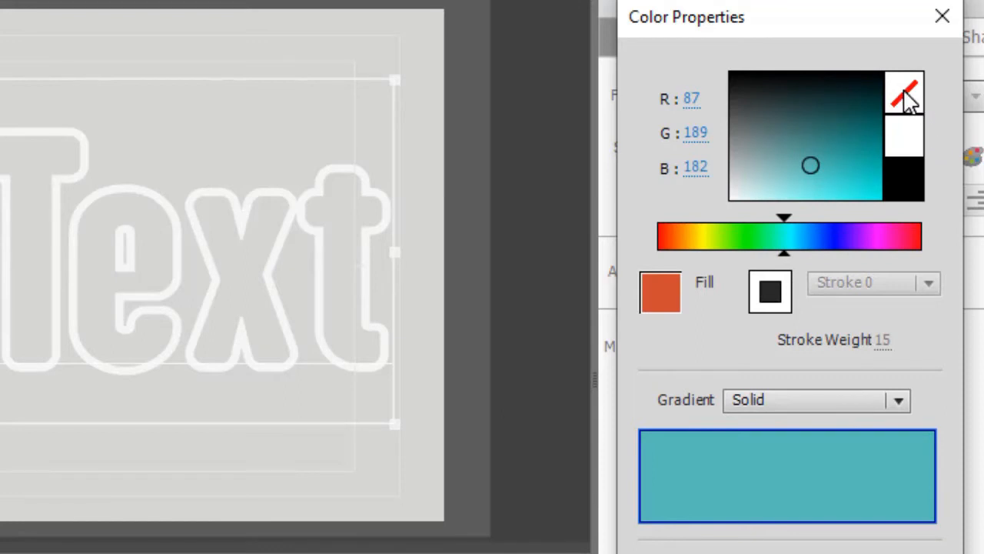
{"action": "left_click", "coordinate": [910, 145]}
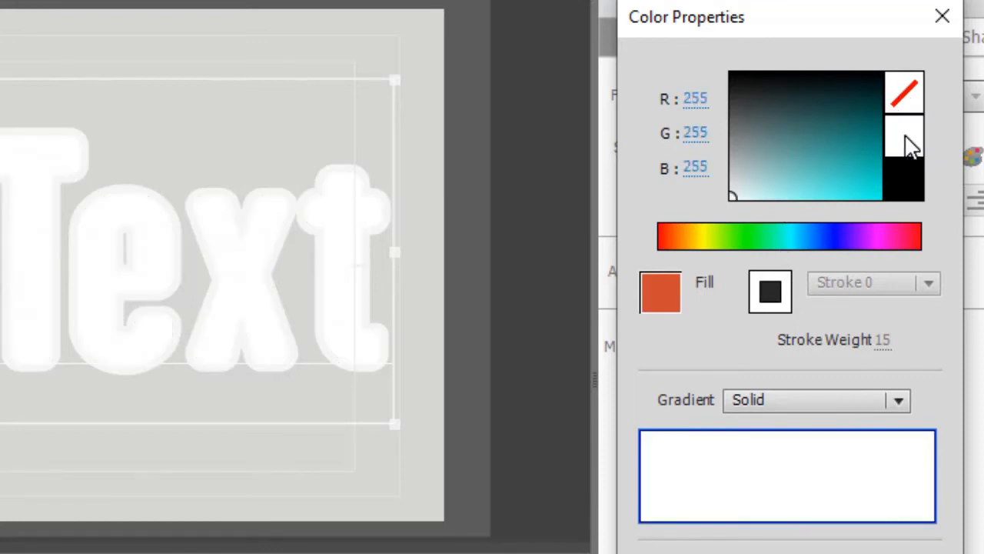
{"action": "left_click", "coordinate": [816, 169]}
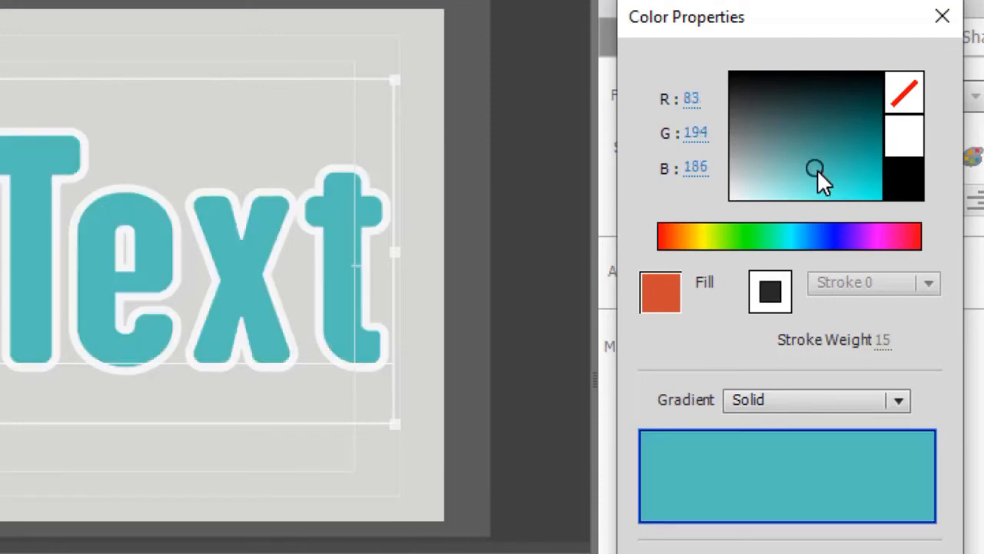
{"action": "left_click", "coordinate": [902, 178]}
{"action": "left_click", "coordinate": [815, 173]}
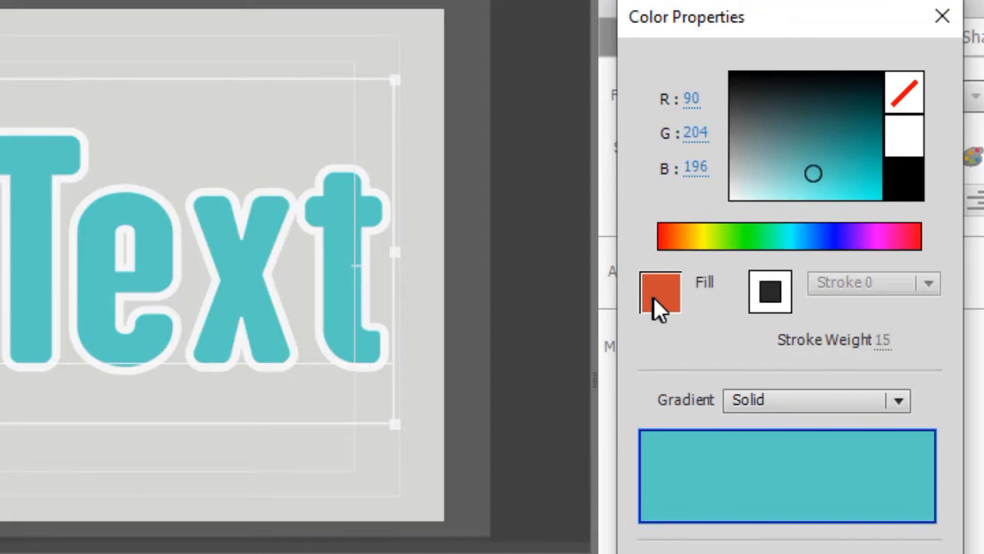
Switch from the fill to the title's stroke and color the stroke black
{"action": "left_click", "coordinate": [772, 293]}
{"action": "left_click", "coordinate": [770, 289]}
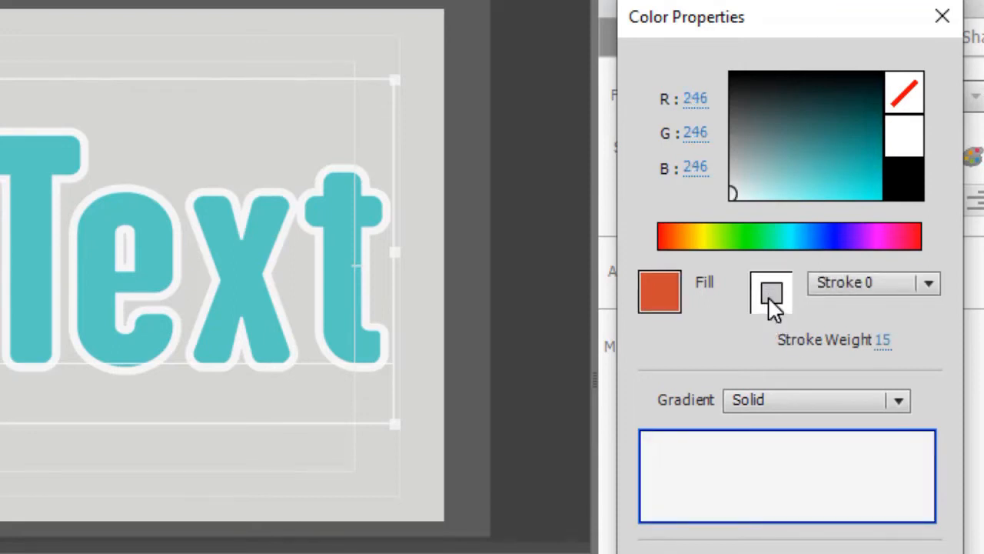
{"action": "left_click", "coordinate": [772, 294]}
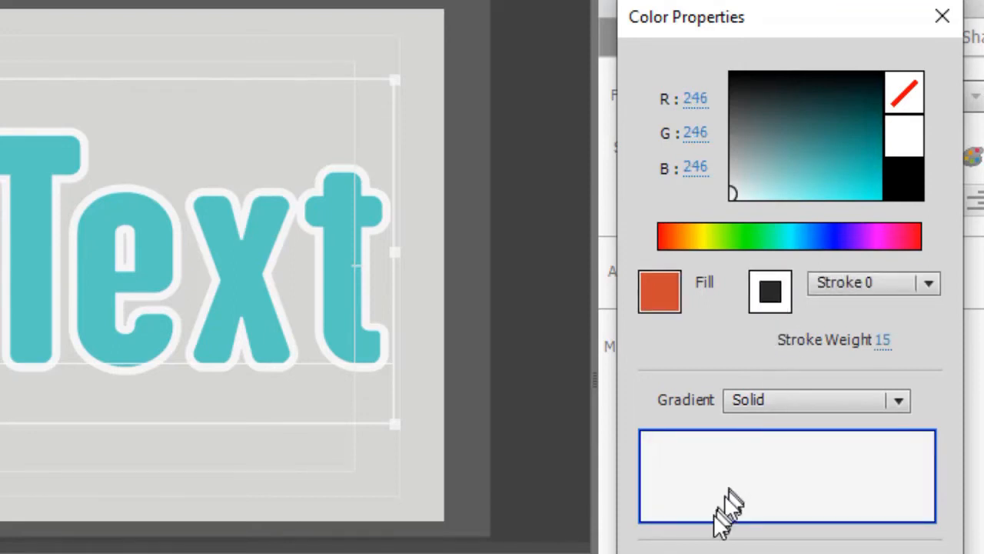
{"action": "left_click", "coordinate": [905, 183]}
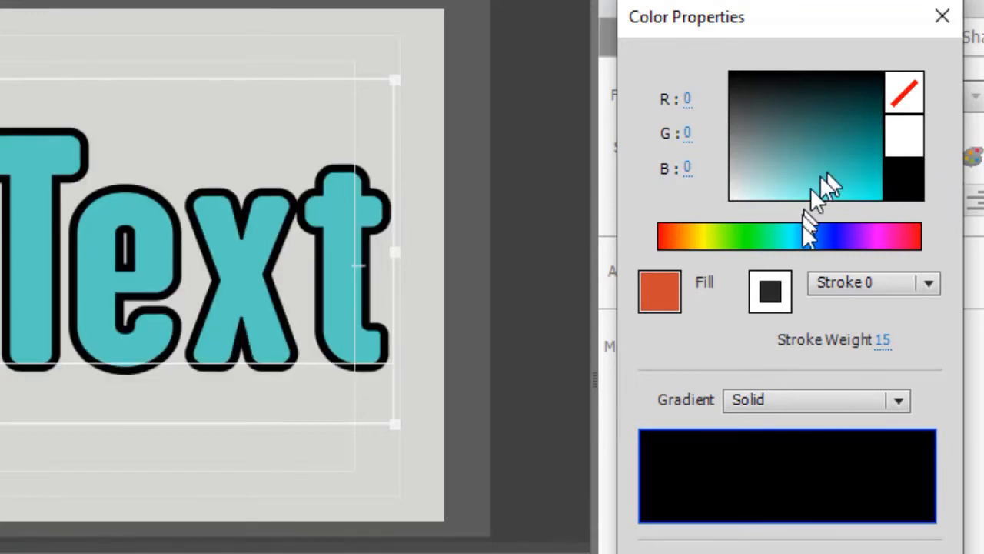
Recolor the title's stroke bright purple, R 189, G 39, B 227
{"action": "left_click", "coordinate": [809, 242]}
{"action": "left_click_drag", "start_coordinate": [810, 253], "coordinate": [867, 248]}
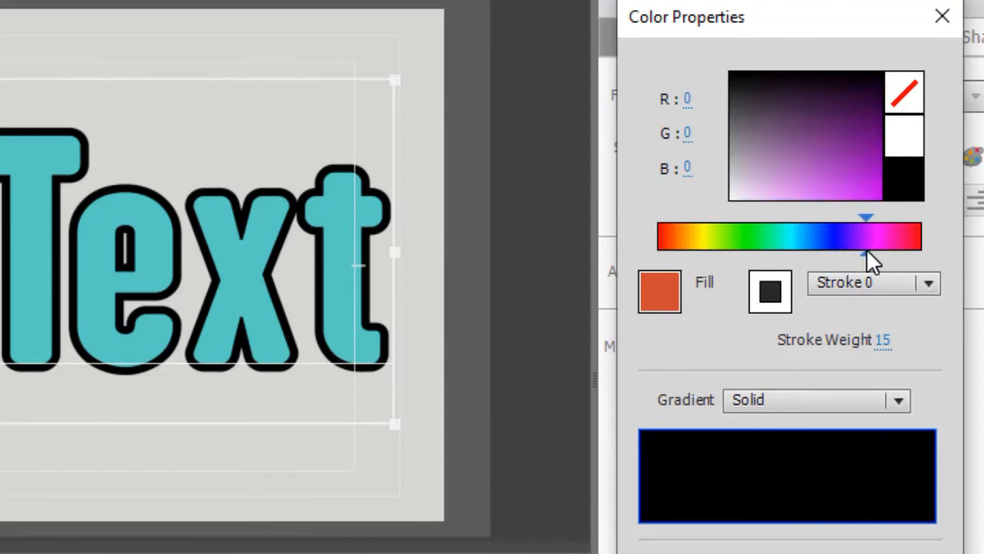
{"action": "left_click", "coordinate": [848, 161]}
{"action": "mouse_move", "coordinate": [846, 162]}
{"action": "left_mouse_down"}
{"action": "mouse_move", "coordinate": [827, 170]}
{"action": "mouse_move", "coordinate": [847, 176]}
{"action": "left_mouse_up"}
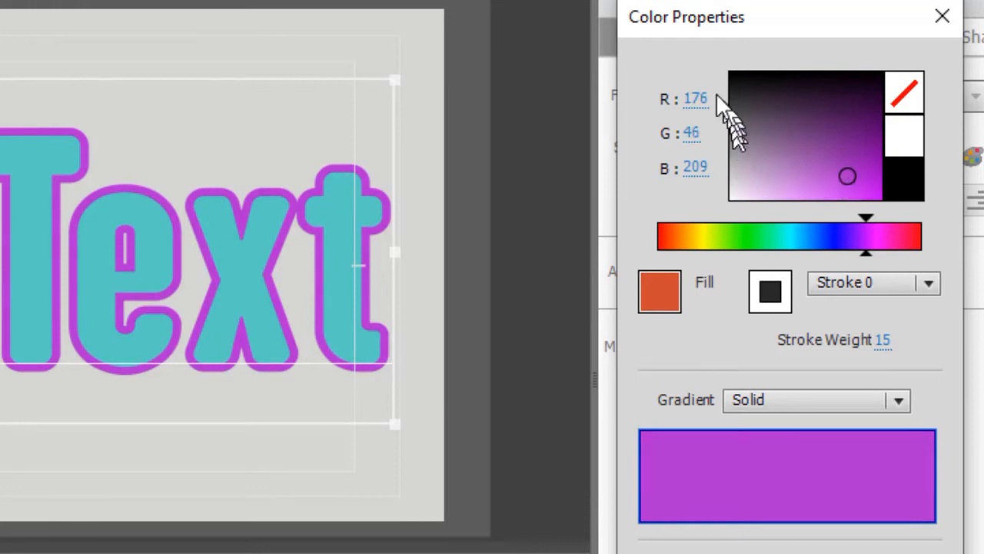
{"action": "left_click", "coordinate": [851, 169]}
{"action": "left_click", "coordinate": [828, 183]}
{"action": "left_click_drag", "start_coordinate": [830, 183], "coordinate": [853, 187]}
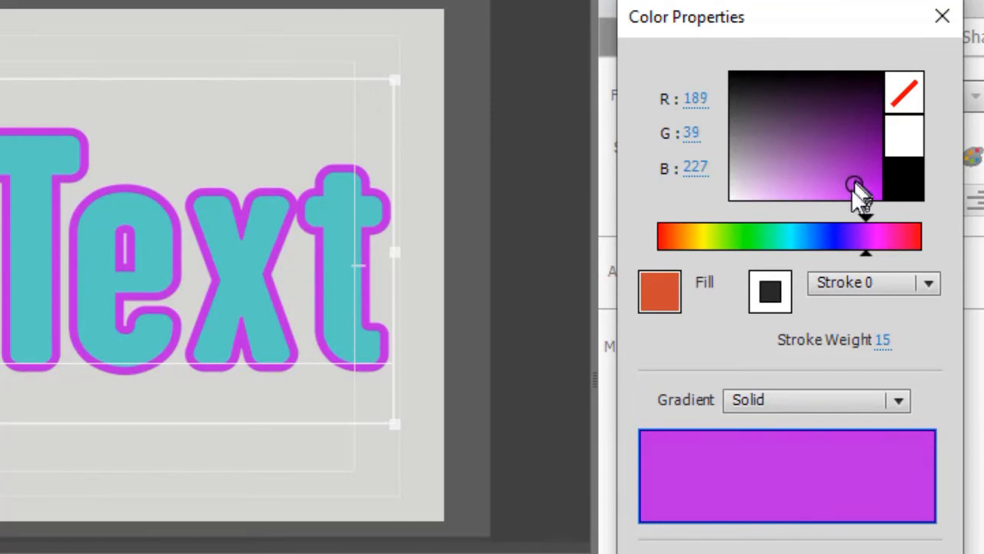
Set the title's stroke weight to 5
{"action": "left_click", "coordinate": [884, 339]}
{"action": "mouse_move", "coordinate": [884, 339]}
{"action": "left_mouse_down"}
{"action": "mouse_move", "coordinate": [940, 340]}
{"action": "mouse_move", "coordinate": [884, 340]}
{"action": "mouse_move", "coordinate": [896, 340]}
{"action": "left_mouse_up"}
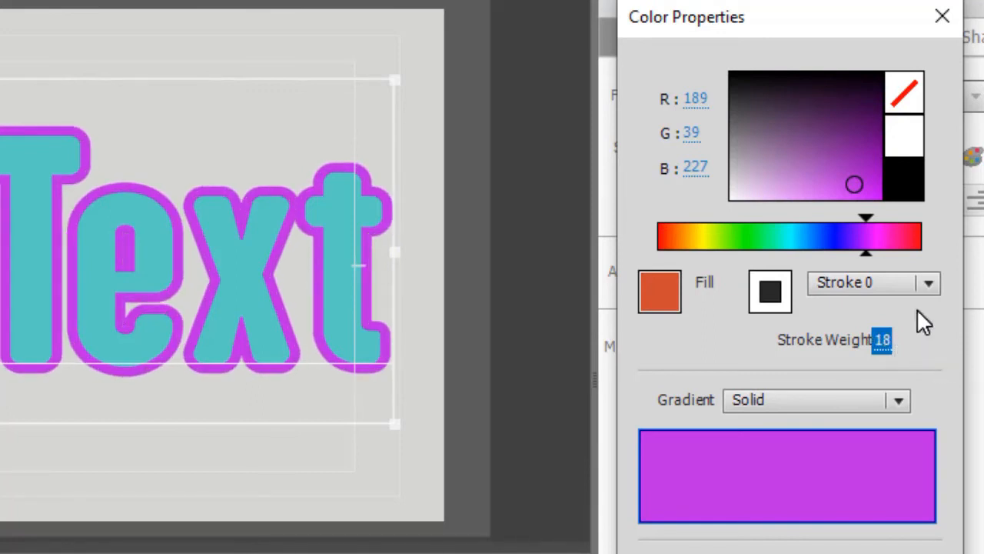
{"action": "type", "text": "5"}
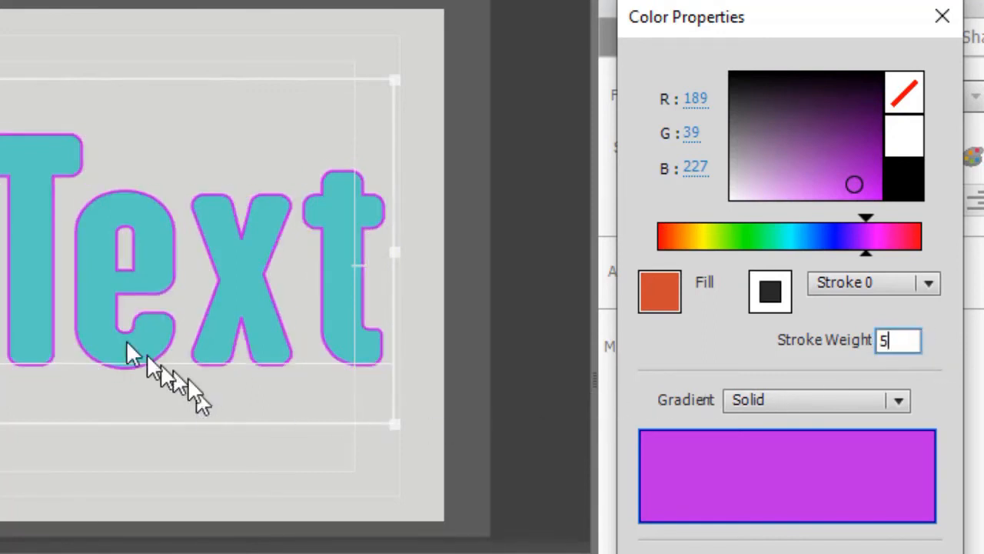
Enable a drop shadow on the title and set its distance to 21
{"action": "key", "text": "Return"}
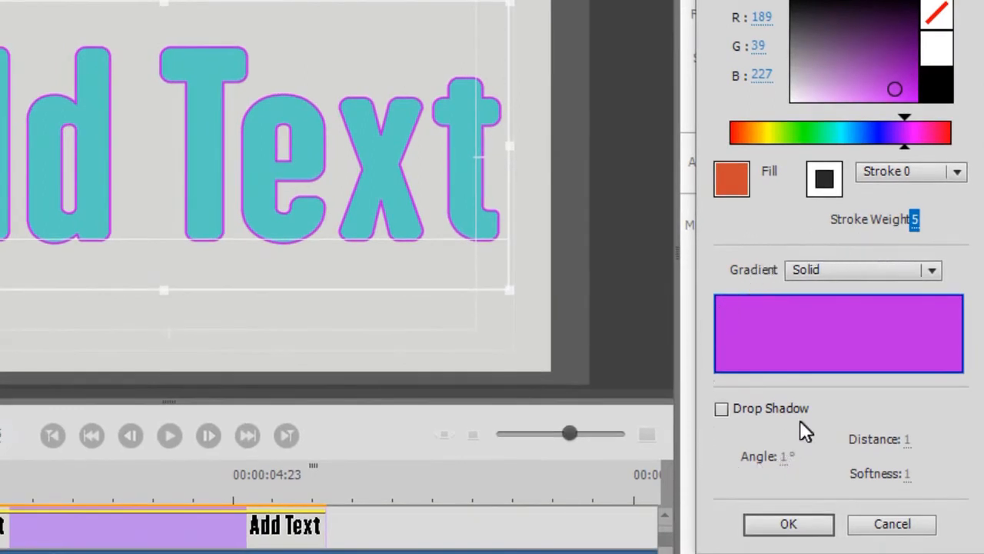
{"action": "left_click", "coordinate": [722, 409]}
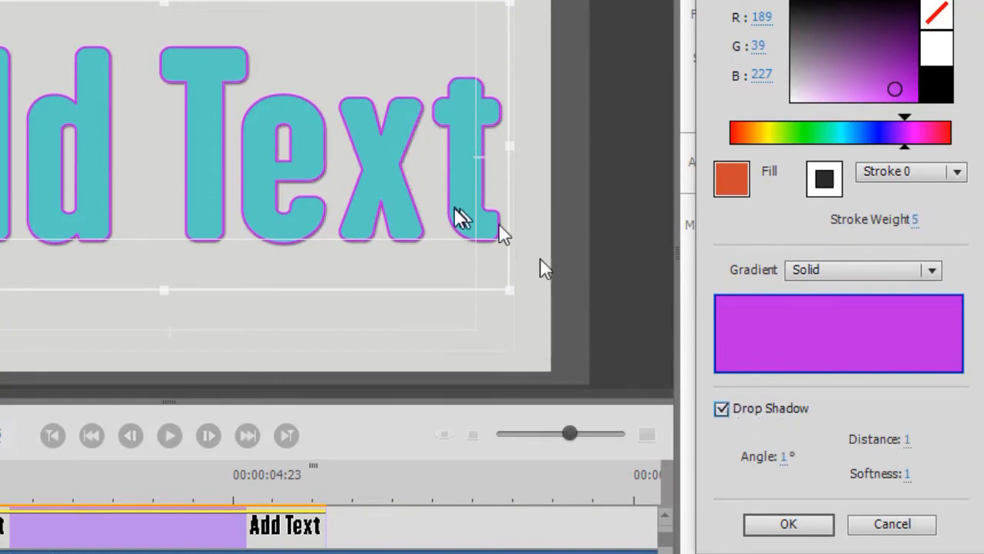
{"action": "left_click", "coordinate": [907, 439]}
{"action": "left_click_drag", "start_coordinate": [907, 439], "coordinate": [936, 443]}
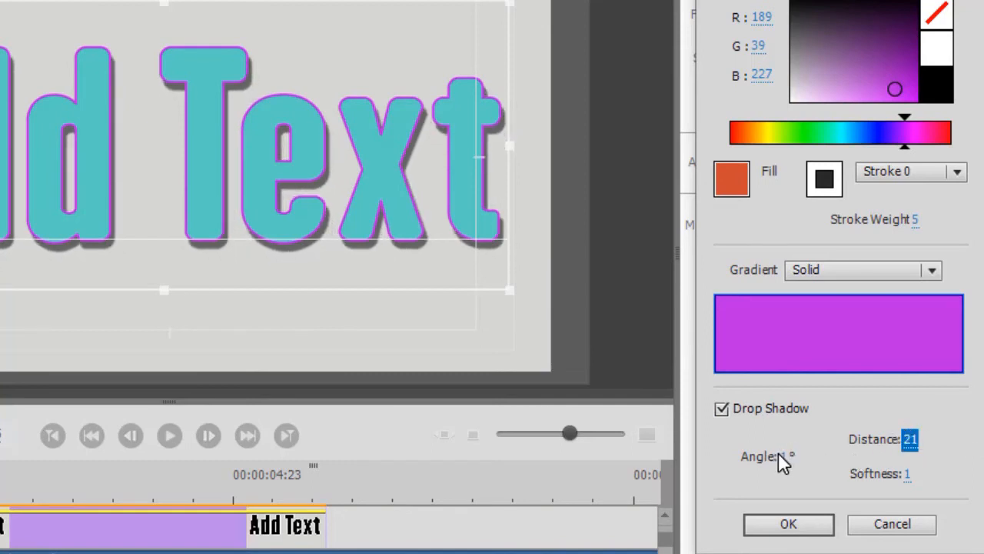
Set the title's drop shadow angle to 90° and apply the color properties
{"action": "mouse_move", "coordinate": [786, 461]}
{"action": "left_mouse_down"}
{"action": "mouse_move", "coordinate": [806, 464]}
{"action": "mouse_move", "coordinate": [792, 465]}
{"action": "left_mouse_up"}
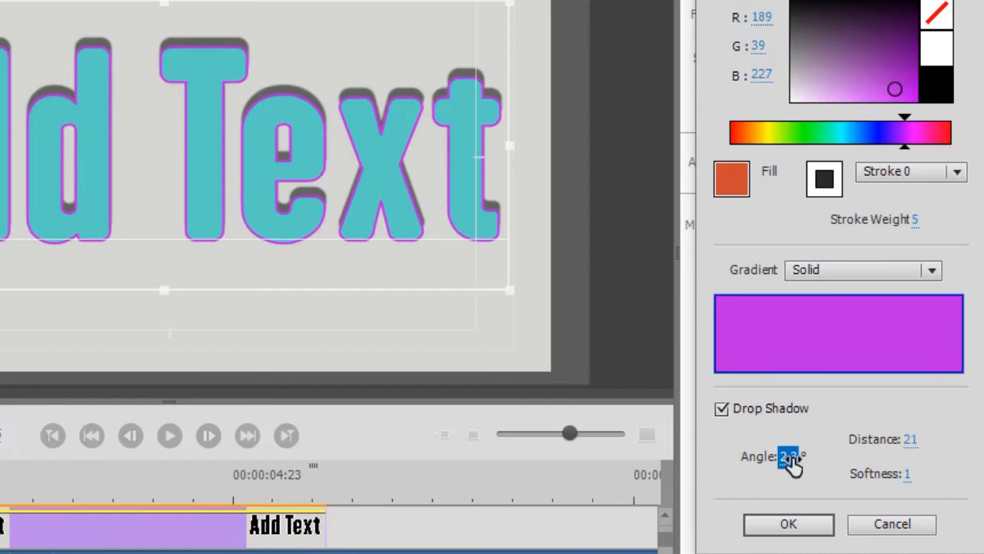
{"action": "left_click", "coordinate": [792, 462]}
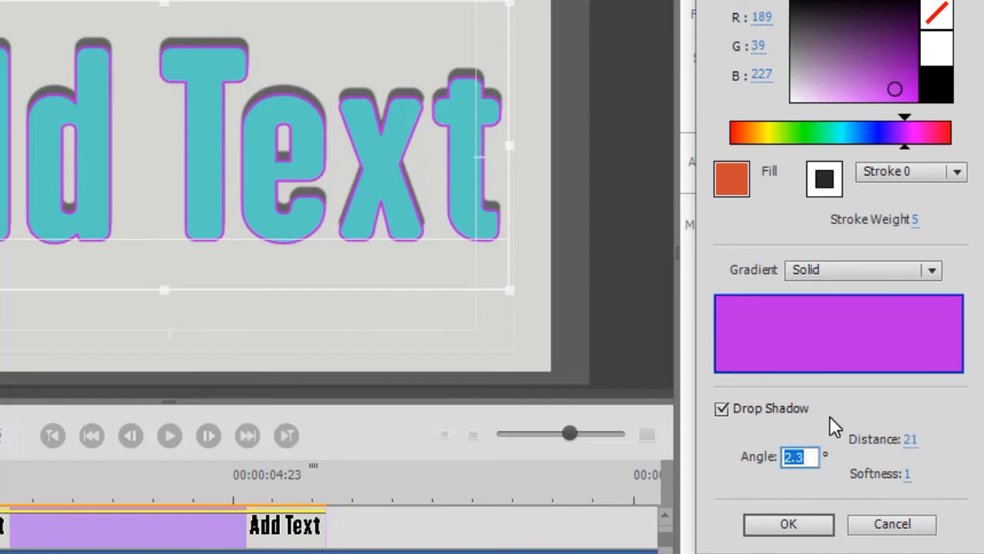
{"action": "type", "text": "90"}
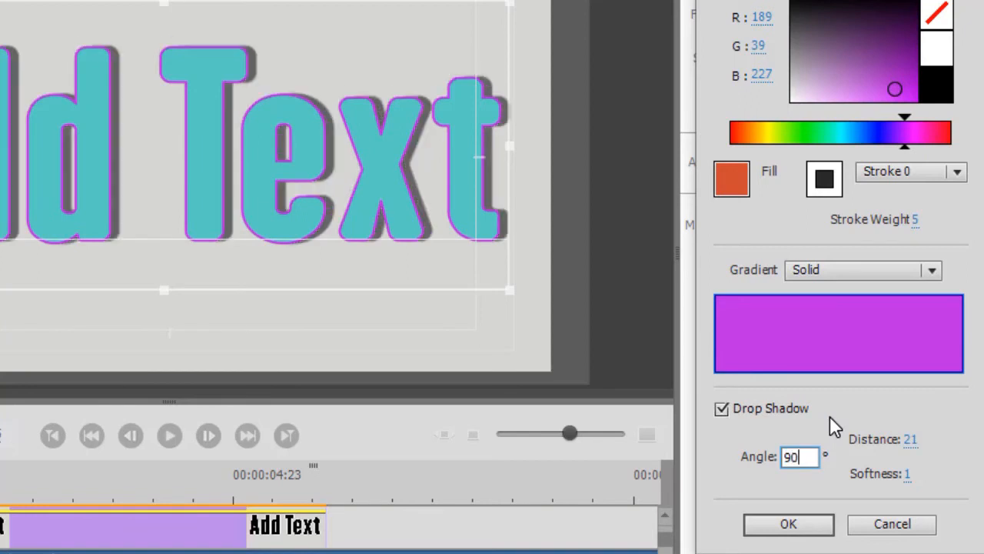
{"action": "key", "text": "Return"}
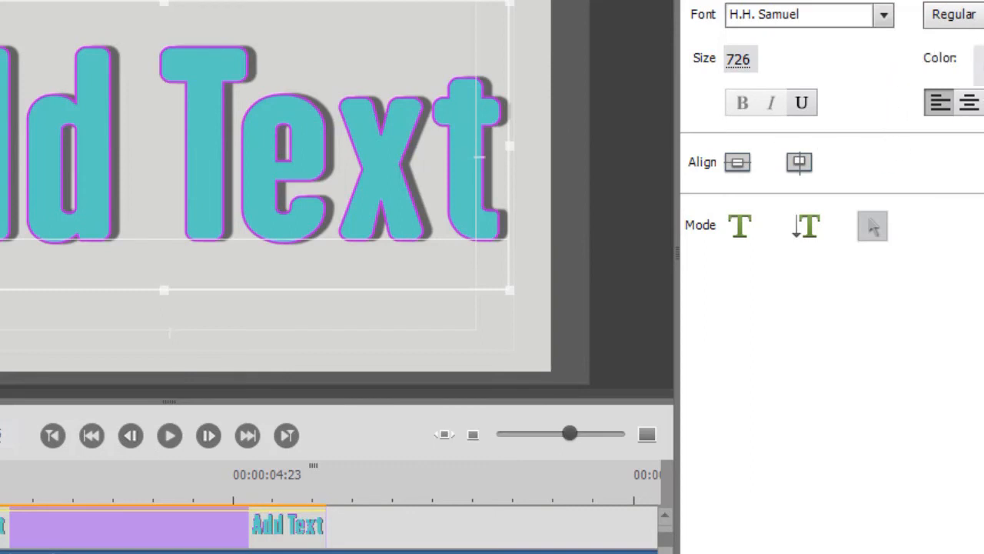
Reopen the title's color properties and turn off its drop shadow
{"action": "left_click", "coordinate": [982, 65]}
{"action": "left_click_drag", "start_coordinate": [402, 0], "coordinate": [881, 2]}
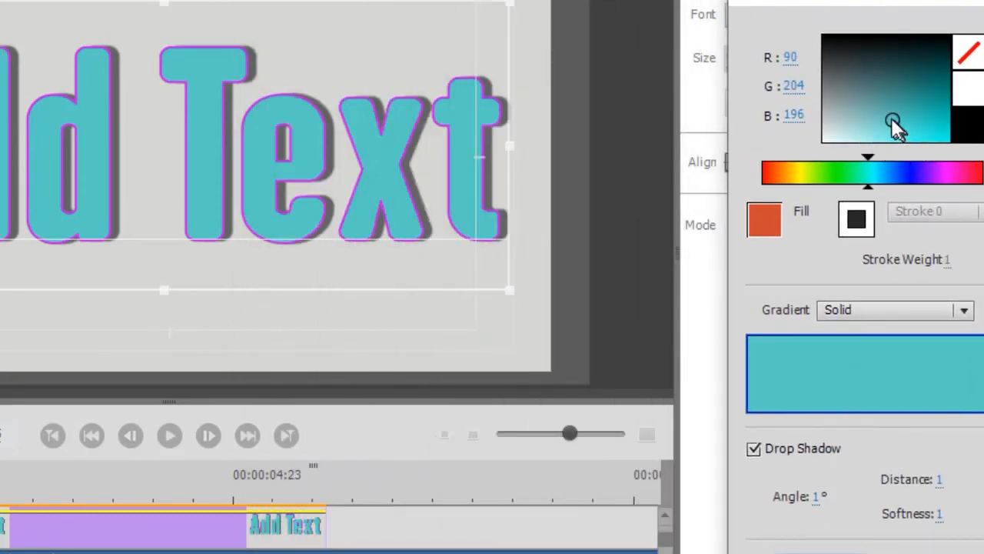
{"action": "left_click", "coordinate": [815, 498]}
{"action": "left_click", "coordinate": [939, 481]}
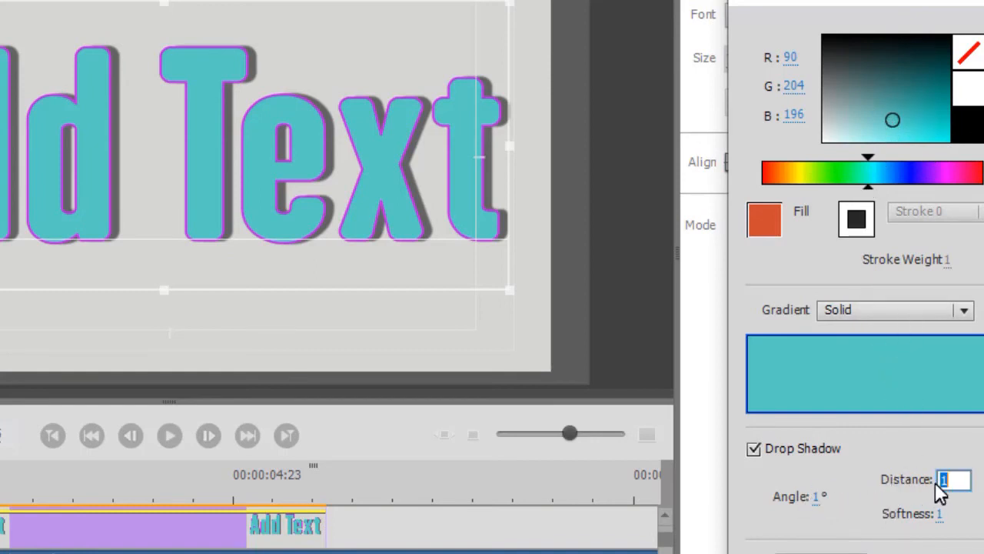
{"action": "key", "text": "BackSpace"}
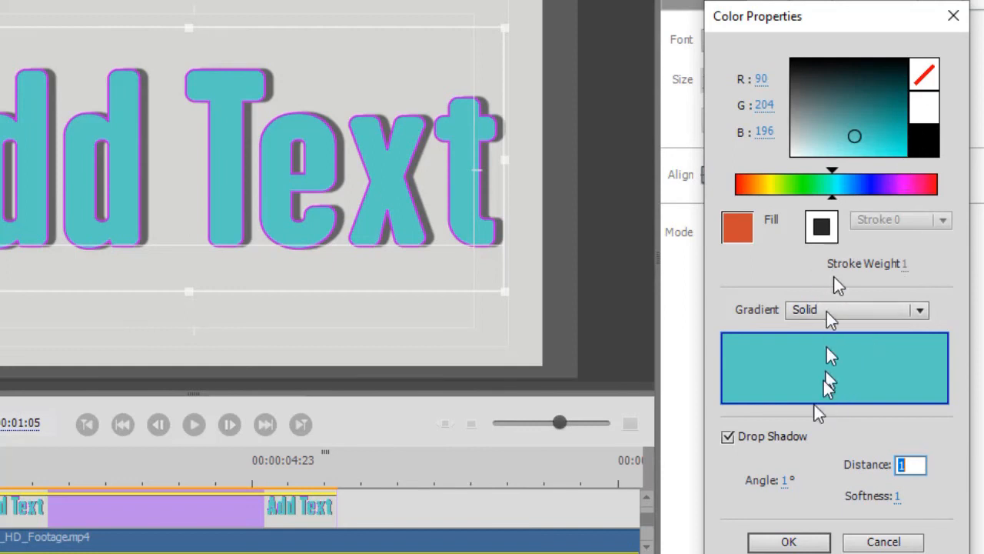
{"action": "left_click", "coordinate": [729, 439]}
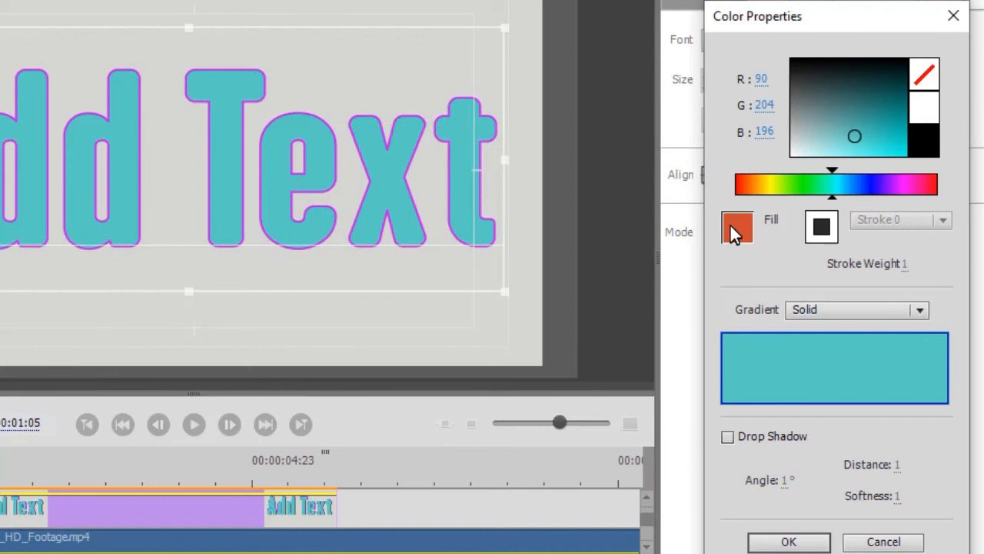
Remove both the fill color and the stroke color from the title
{"action": "left_click", "coordinate": [928, 77]}
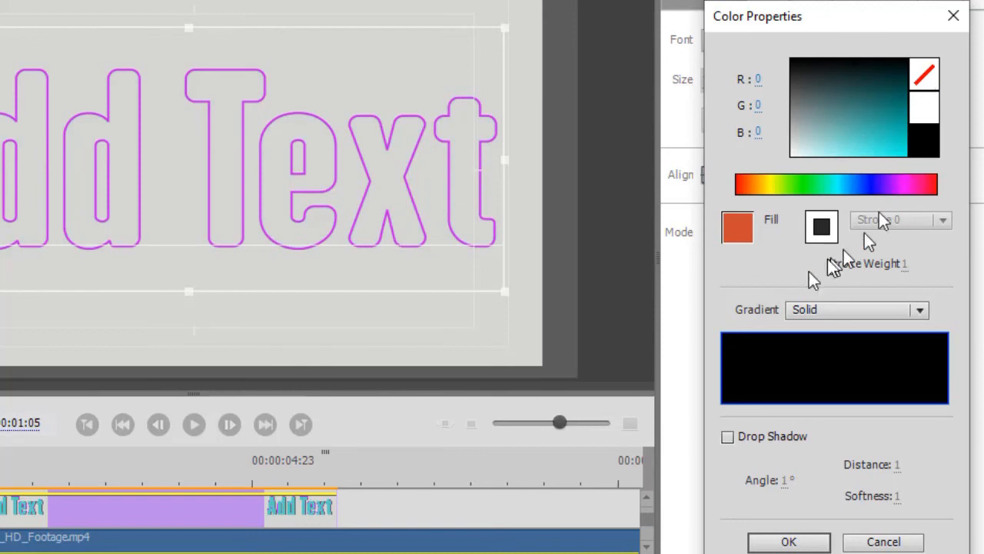
{"action": "left_click", "coordinate": [823, 229]}
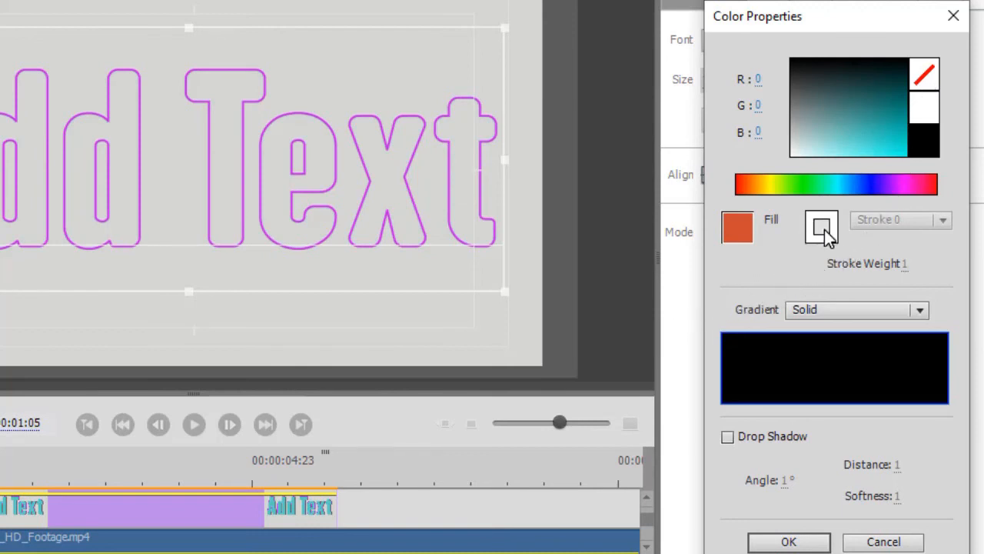
{"action": "left_click", "coordinate": [823, 229]}
{"action": "left_click", "coordinate": [928, 87]}
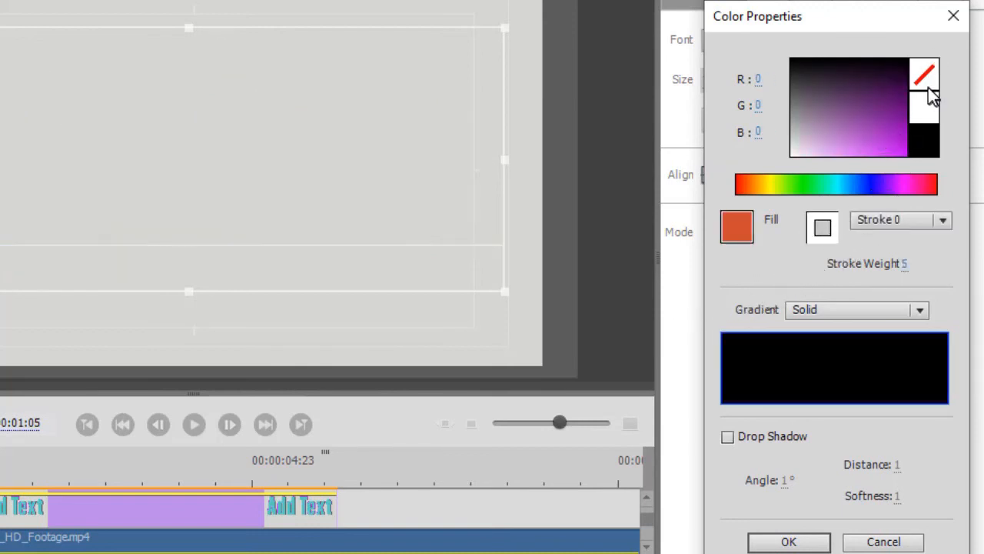
Try white and black on the title's stroke, settle on violet, R 122, G 91, B 217, and set the stroke weight to 10
{"action": "left_click", "coordinate": [821, 227]}
{"action": "left_click", "coordinate": [925, 114]}
{"action": "left_click", "coordinate": [929, 146]}
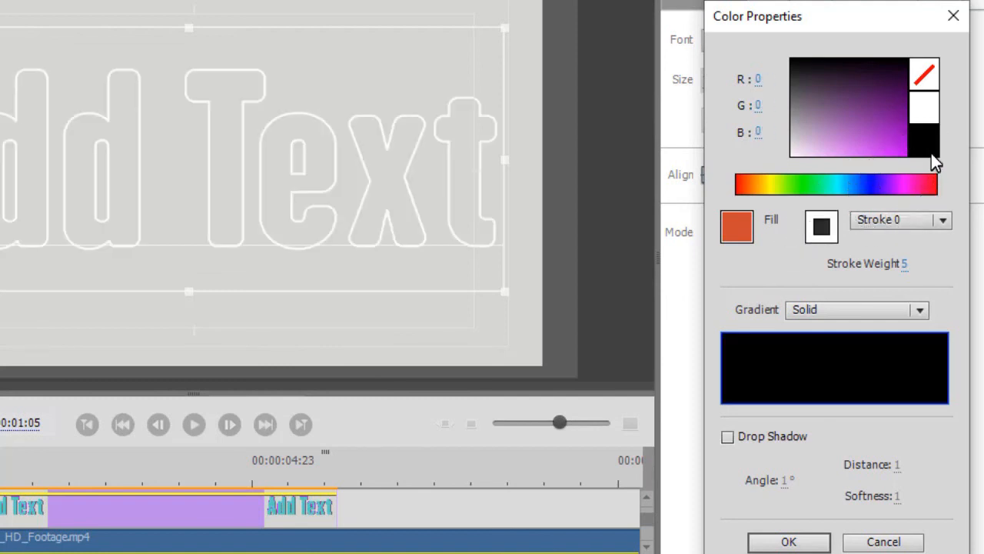
{"action": "left_click", "coordinate": [876, 181]}
{"action": "left_click", "coordinate": [857, 140]}
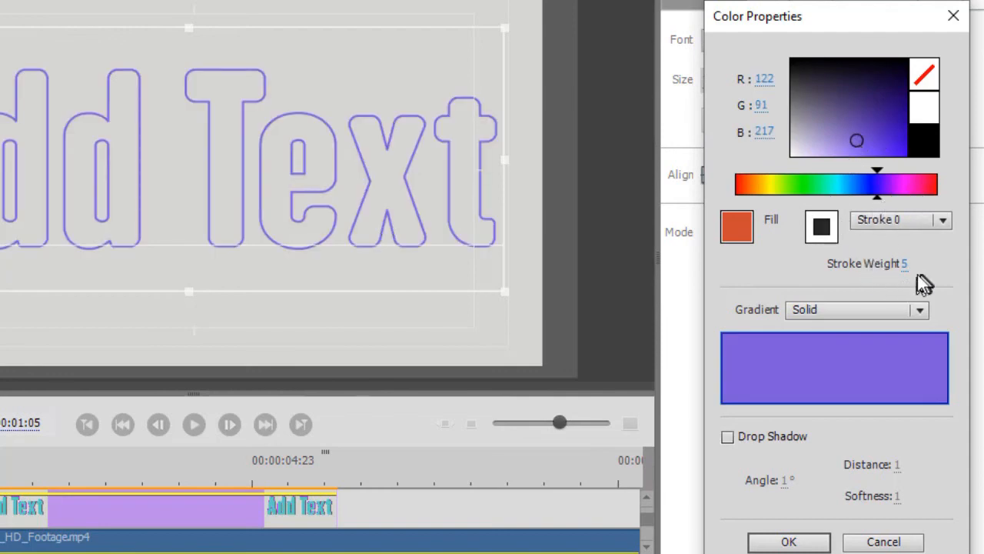
{"action": "mouse_move", "coordinate": [906, 264]}
{"action": "left_mouse_down"}
{"action": "mouse_move", "coordinate": [929, 269]}
{"action": "mouse_move", "coordinate": [838, 261]}
{"action": "mouse_move", "coordinate": [773, 240]}
{"action": "left_mouse_up"}
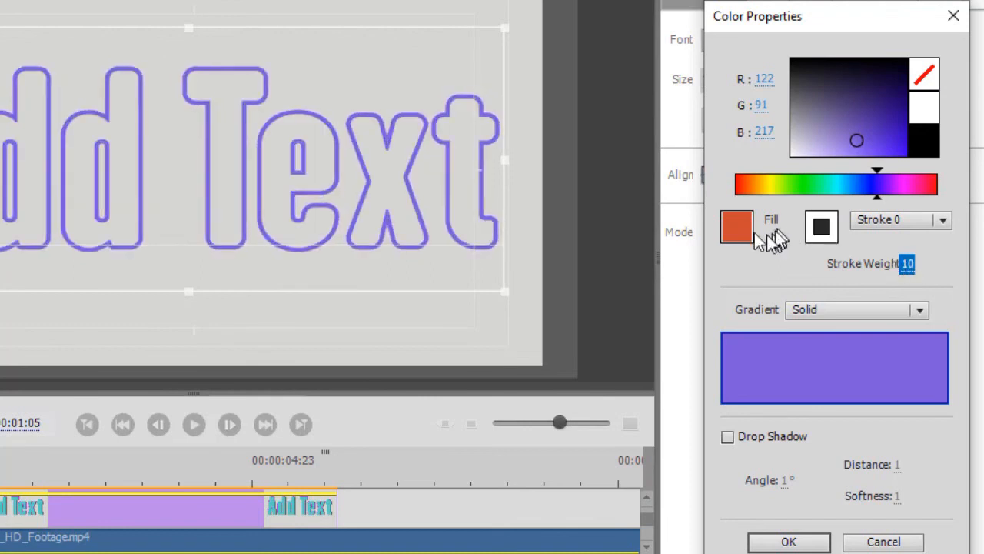
Switch to the title's fill, try white, black and dark purple, and settle on light green, R 146, G 196, B 104
{"action": "left_click", "coordinate": [736, 226]}
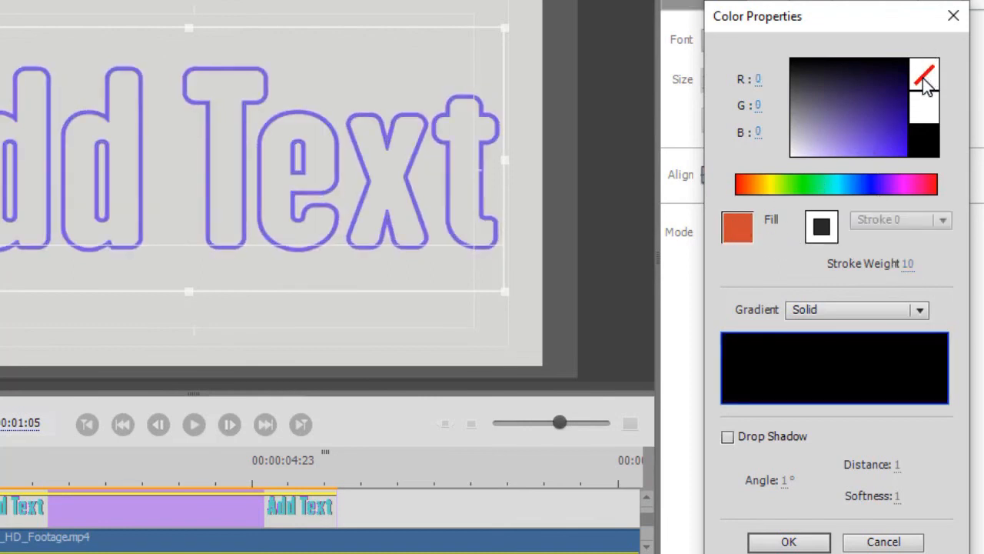
{"action": "left_click", "coordinate": [926, 120]}
{"action": "left_click", "coordinate": [926, 150]}
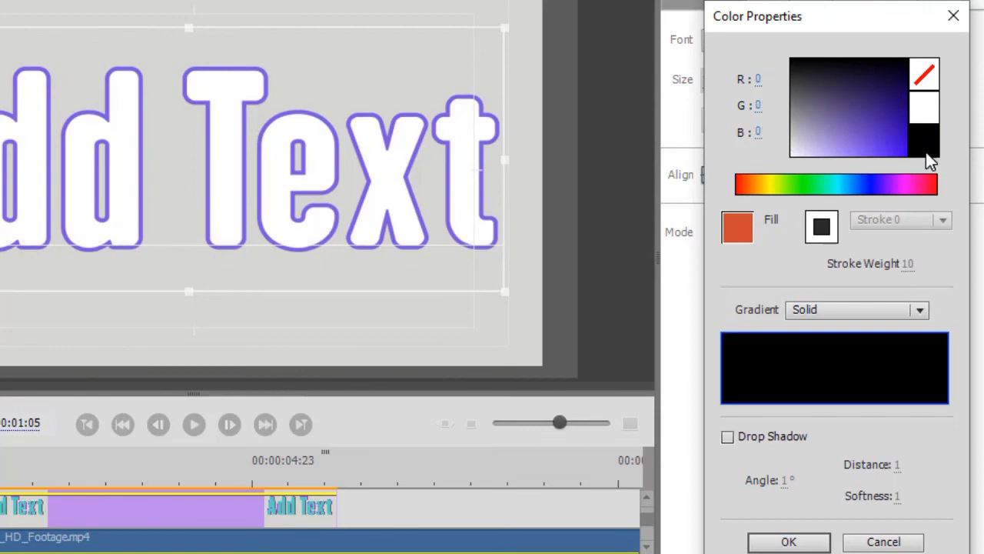
{"action": "left_click", "coordinate": [874, 121]}
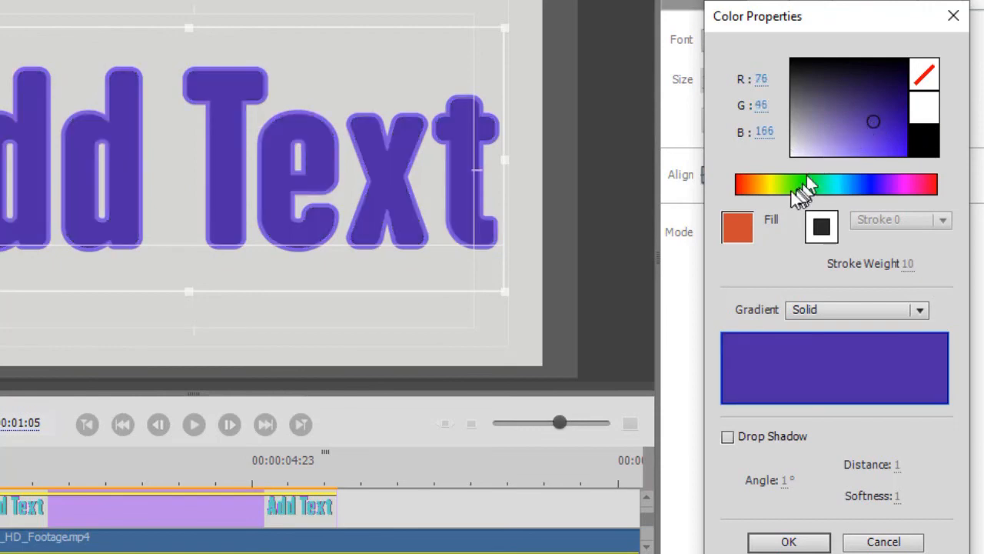
{"action": "left_click", "coordinate": [786, 188]}
{"action": "left_click", "coordinate": [844, 134]}
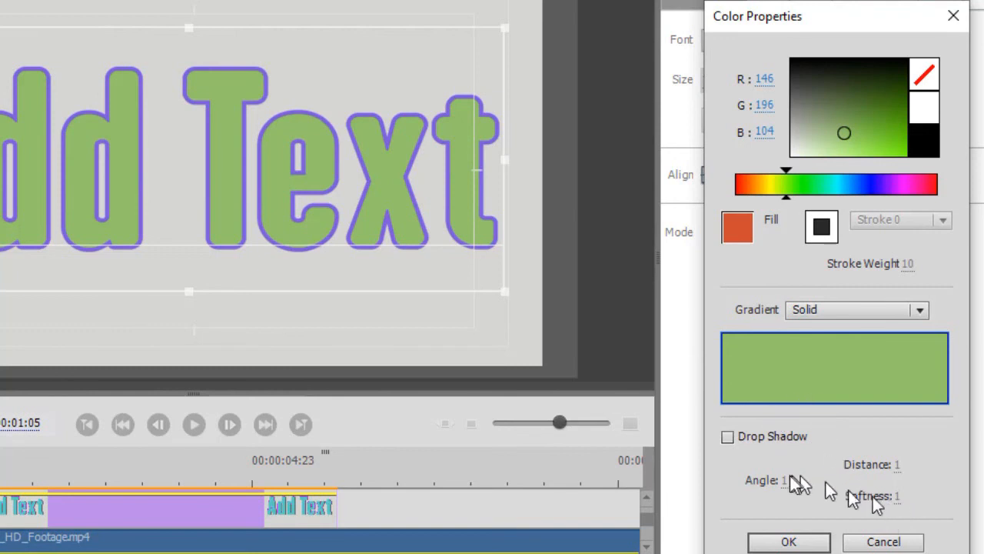
Turn the title's drop shadow back on and set its softness to 5
{"action": "left_click", "coordinate": [728, 437]}
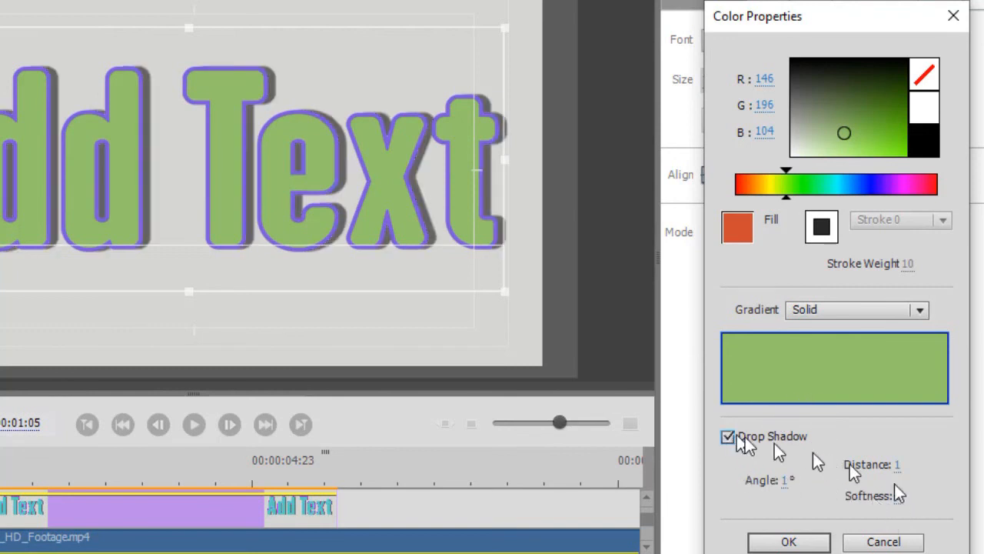
{"action": "left_click_drag", "start_coordinate": [901, 499], "coordinate": [925, 498]}
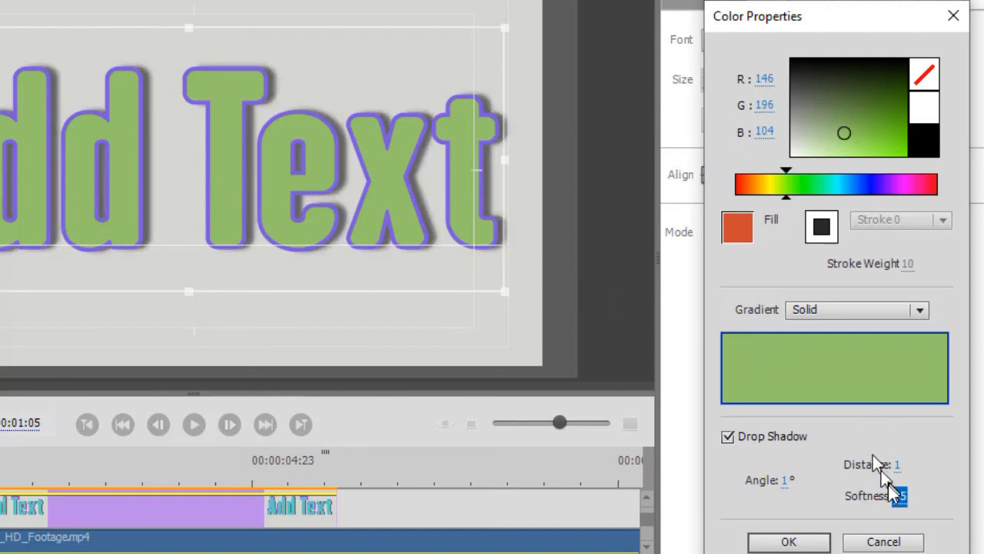
{"action": "left_click_drag", "start_coordinate": [901, 500], "coordinate": [752, 485]}
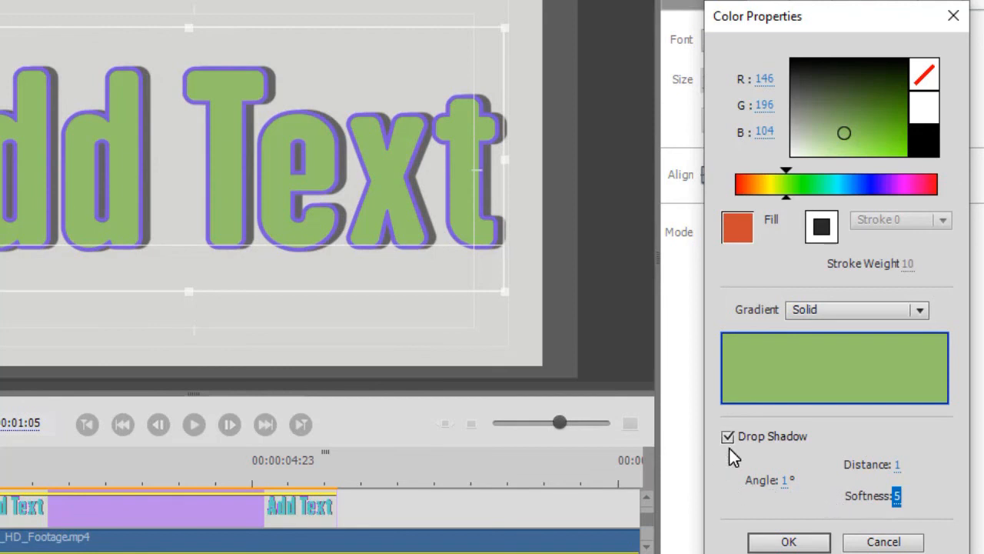
Open the choice of gradient types for the title's fill
{"action": "left_click", "coordinate": [922, 311]}
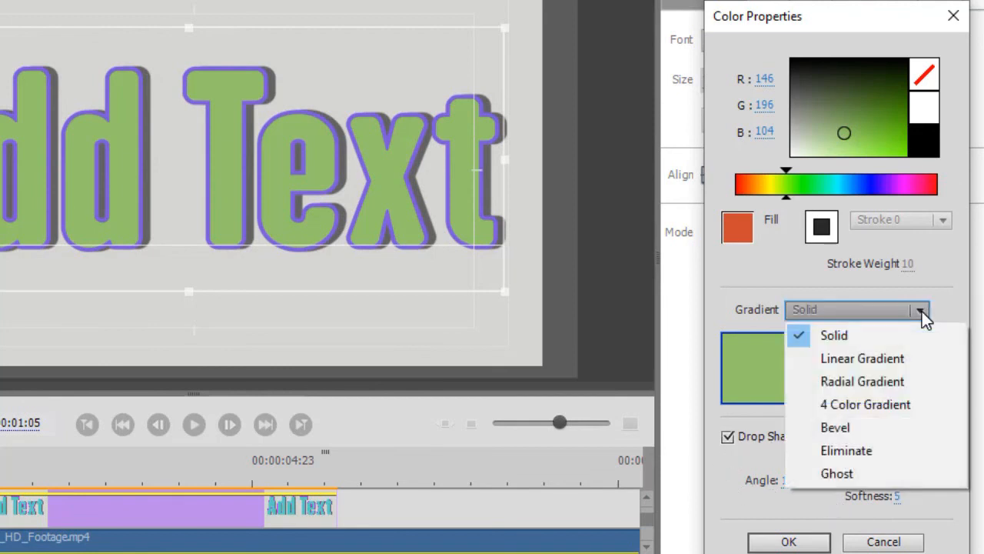